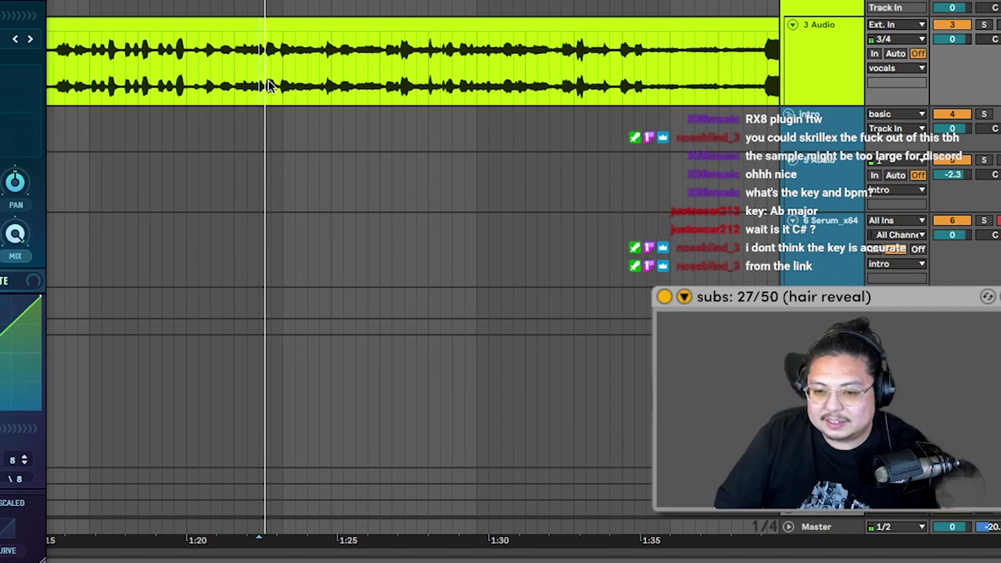
# Audition the long vocal recording on the 3 Audio track from several playback positions
pyautogui.hscroll(4, 452, 170)
pyautogui.click(266, 175)
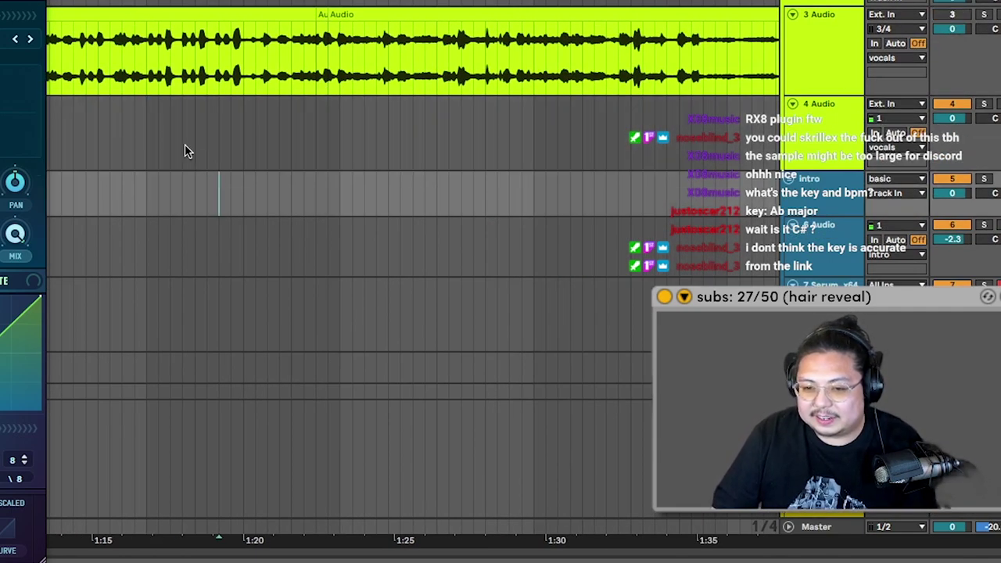
pyautogui.click(192, 149)
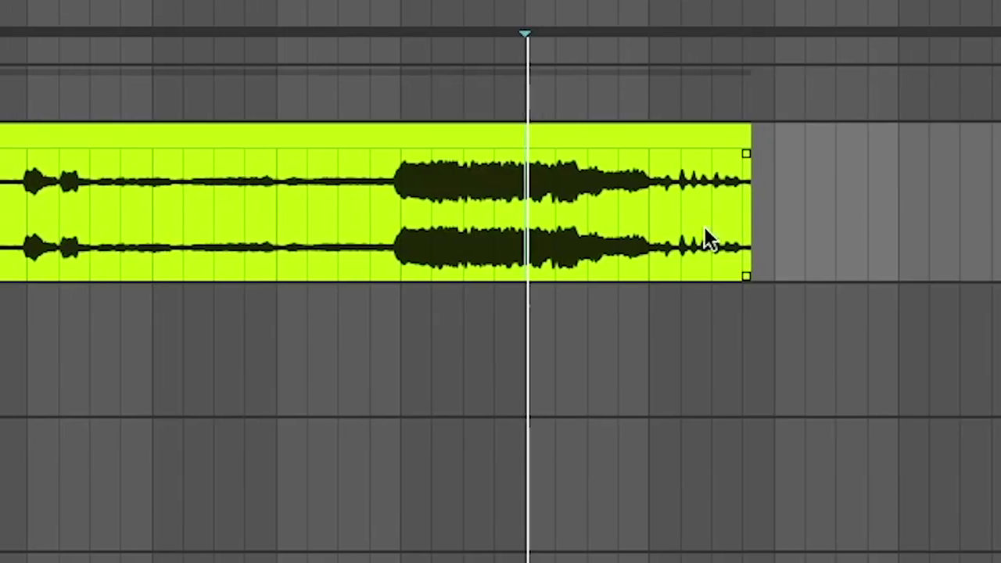
pyautogui.click(492, 214)
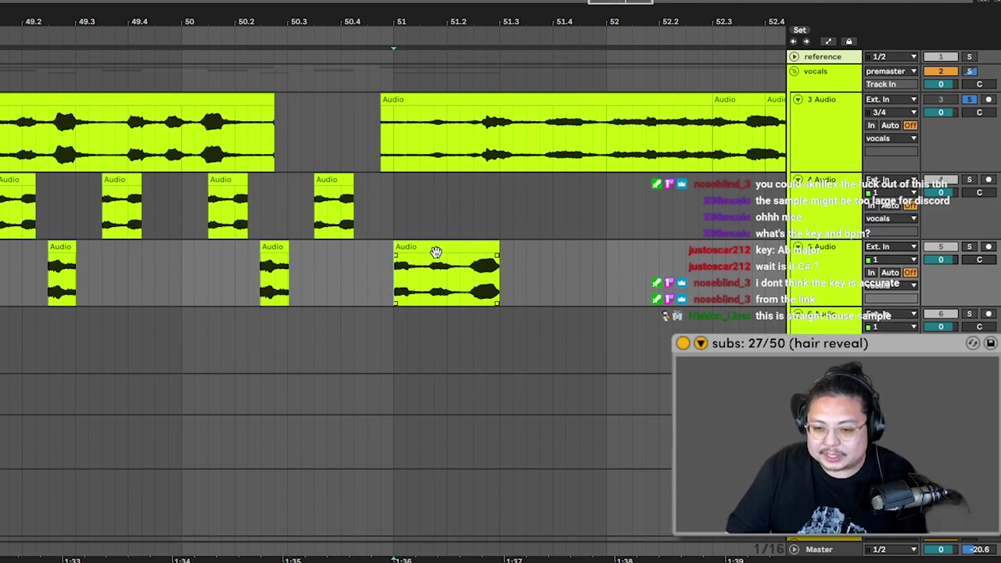
# Place the longer vocal chop on the 6 Audio track at bar 51 and select all three tracks' chops from bar 49 to 53
pyautogui.moveTo(332, 344); pyautogui.dragTo(333, 344)
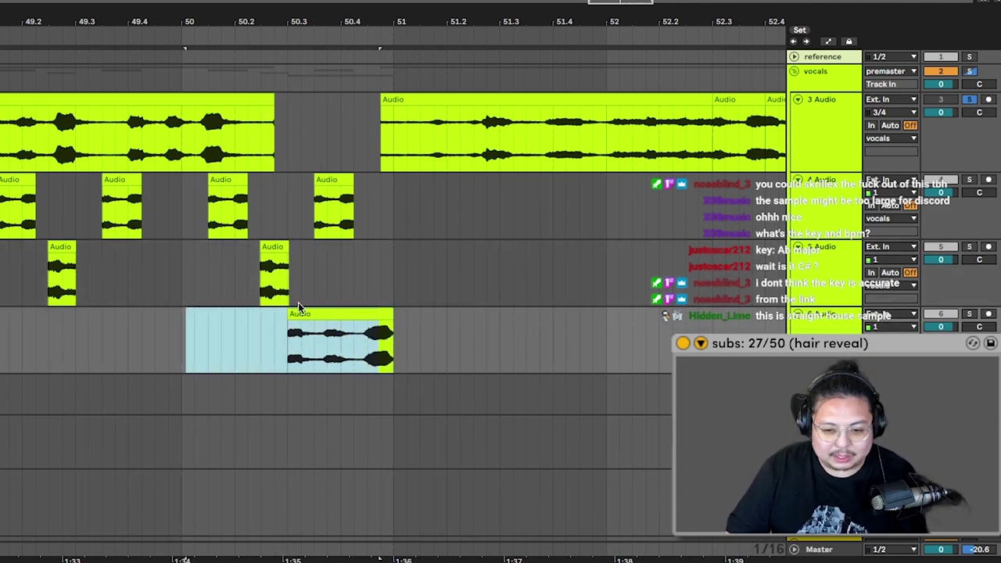
pyautogui.hscroll(-3, 117, 274)
pyautogui.click(119, 274)
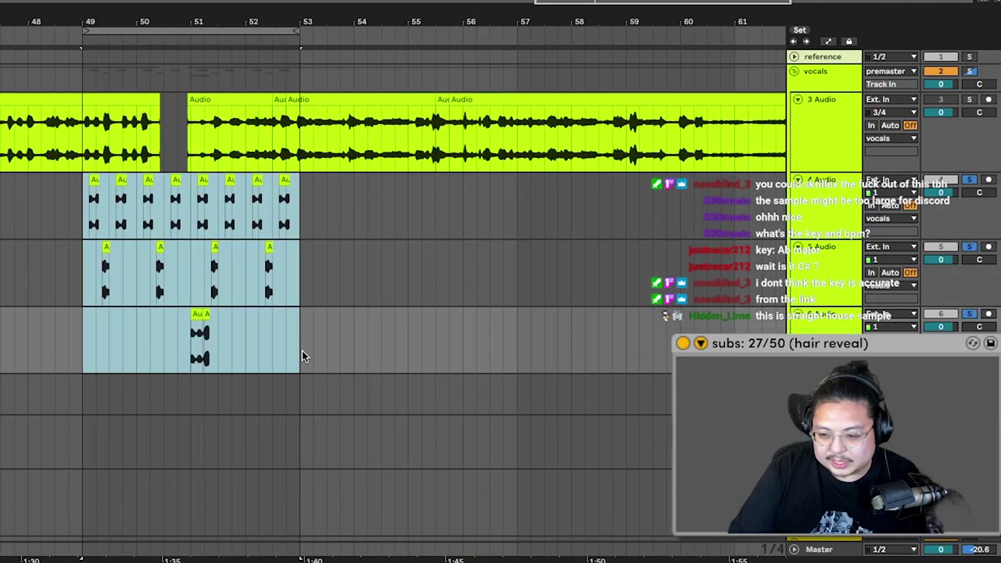
# Insert a one-bar MIDI clip on the kick snare track at bar 49, with kicks on every beat and snares on beats 2 and 4
pyautogui.scroll(-5, 329, 362)
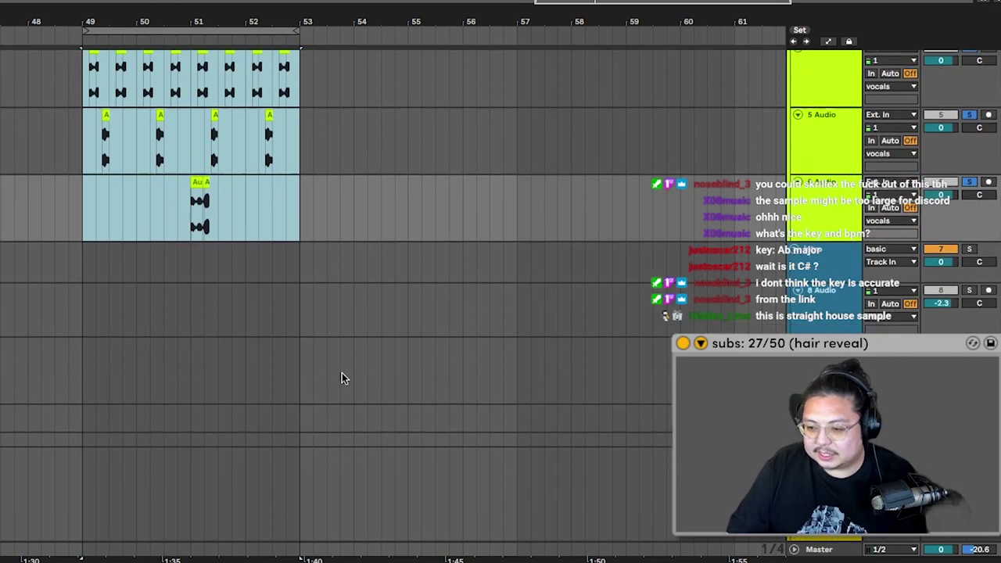
pyautogui.click(94, 438)
pyautogui.moveTo(293, 432); pyautogui.dragTo(297, 432)
pyautogui.hotkey('ctrl', 'shift', 'm')
pyautogui.moveTo(80, 467); pyautogui.dragTo(137, 457)
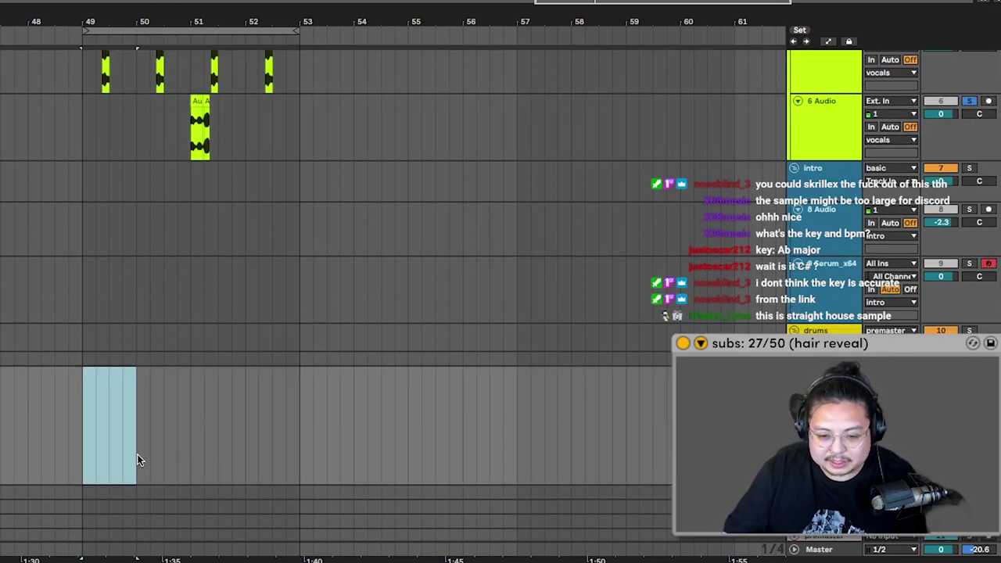
pyautogui.hotkey('ctrl', 'shift', 'm')
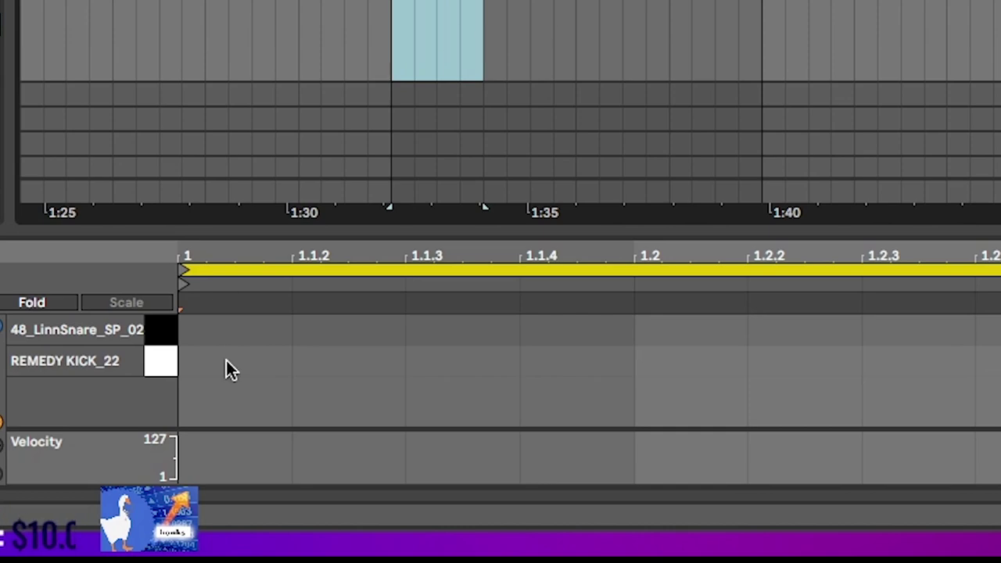
pyautogui.doubleClick(226, 362)
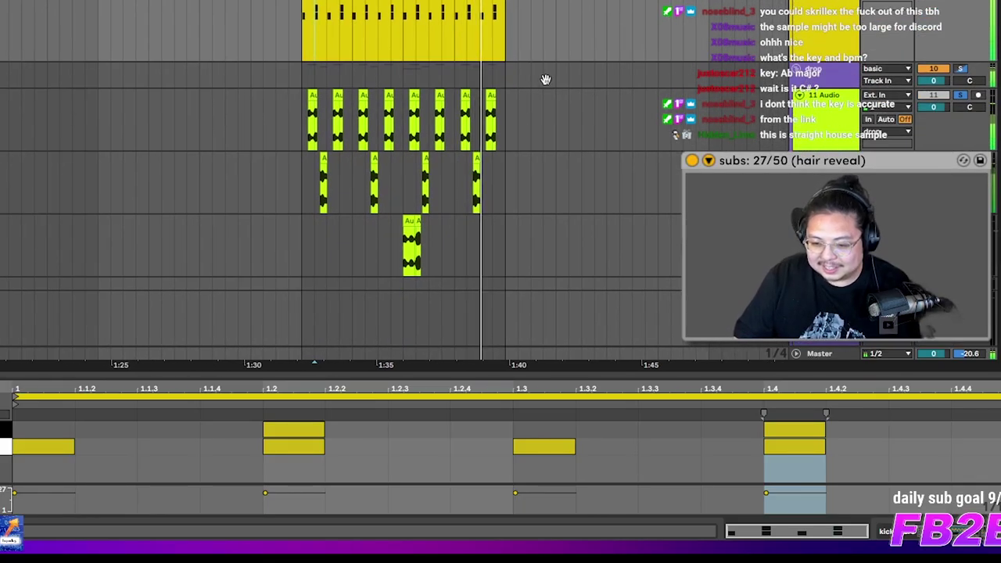
# Play back the drum pattern with the vocal chops and listen to the original vocal recording around bar 44
pyautogui.moveTo(554, 80); pyautogui.dragTo(548, 19)
pyautogui.press('space')
pyautogui.click(404, 162)
pyautogui.click(407, 83)
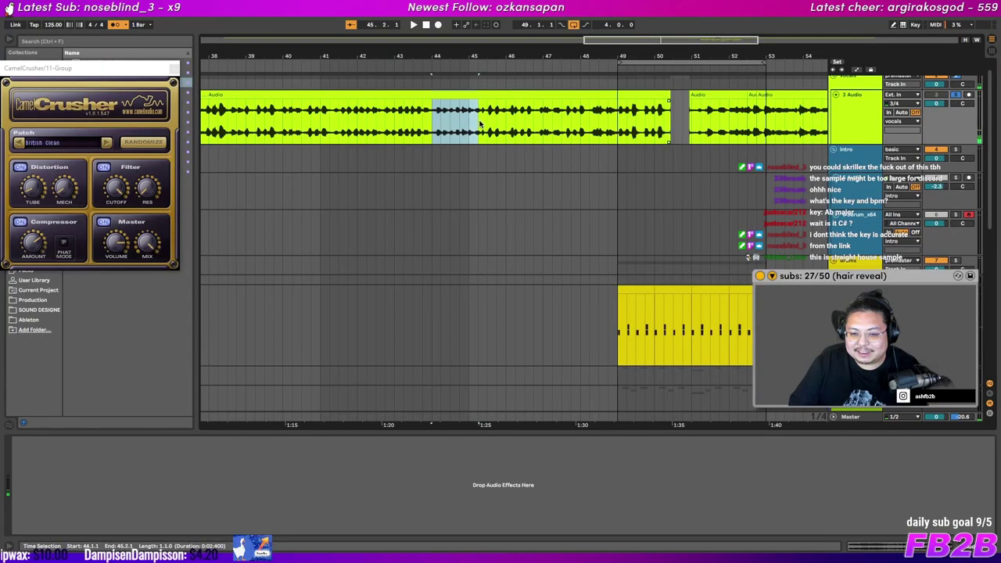
pyautogui.hscroll(5, 483, 132)
pyautogui.scroll(-3, 498, 305)
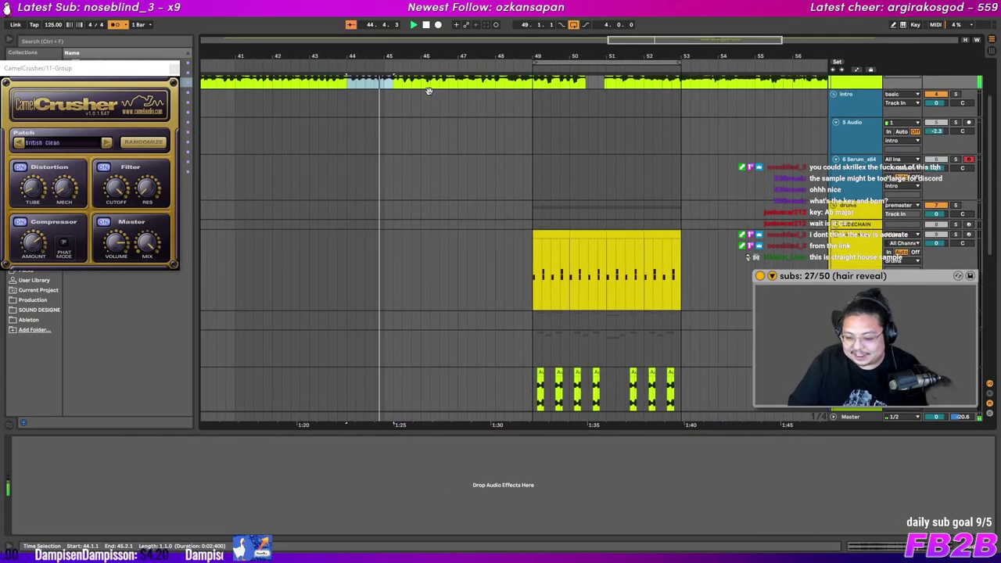
# Duplicate the drum clip and the three tracks of vocal chops from bars 49–53 to bars 53–57
pyautogui.click(499, 305)
pyautogui.click(485, 324)
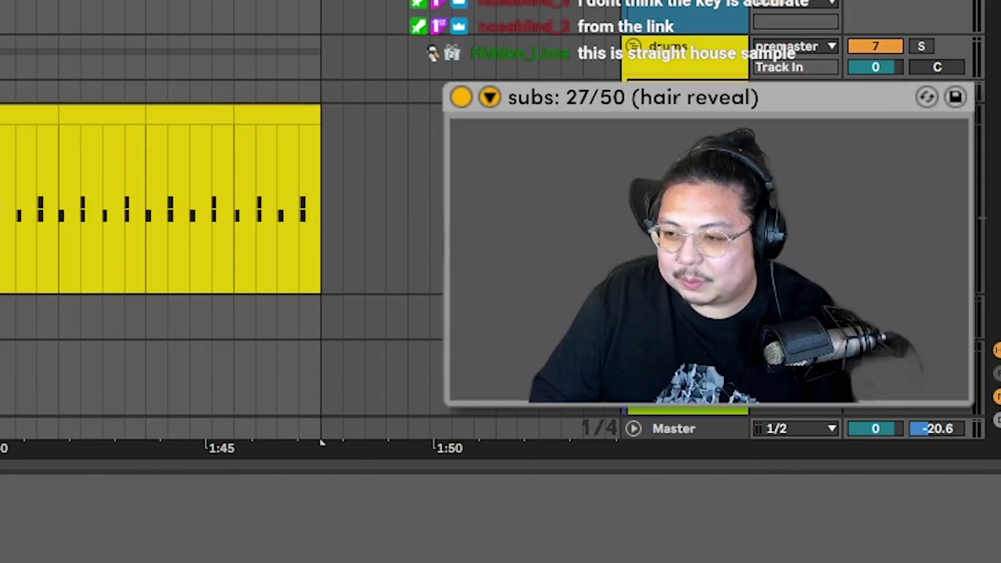
pyautogui.scroll(2, 322, 444)
pyautogui.scroll(-10, 223, 219)
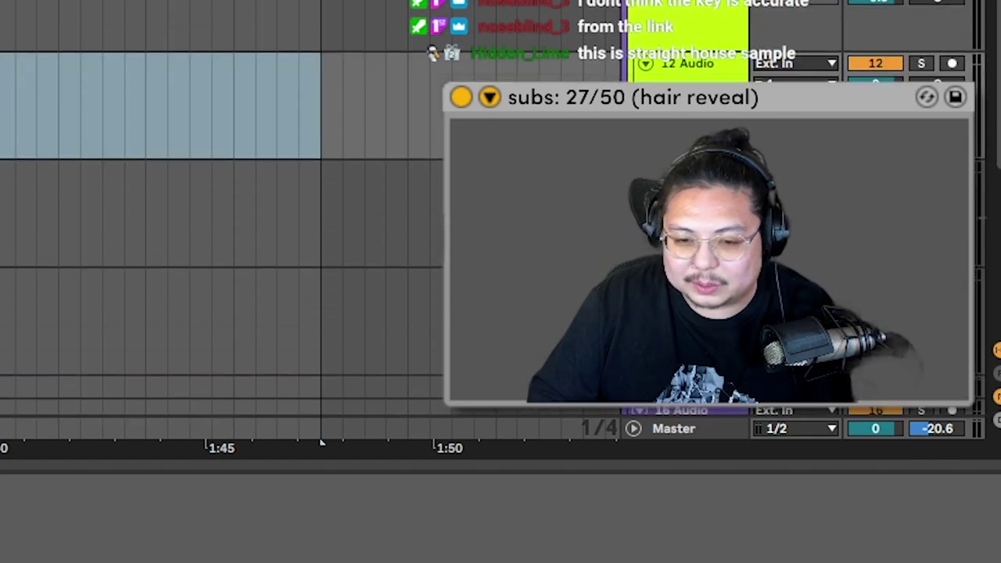
pyautogui.click(53, 47)
pyautogui.press('space')
pyautogui.hscroll(-5, 53, 48)
pyautogui.scroll(-8, 53, 48)
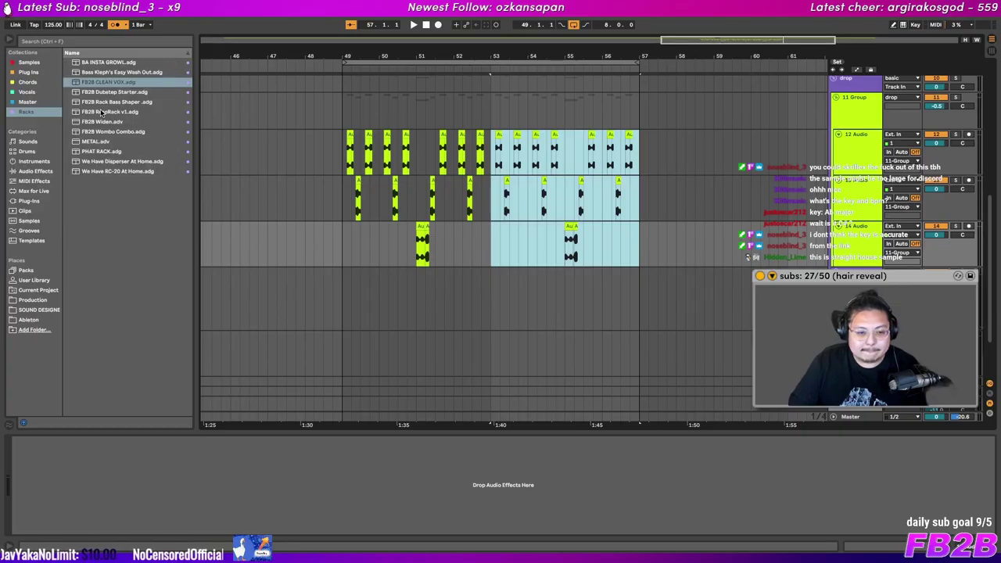
# Search the browser for "fbtr", load the FBTrapSub rack on a track and close its Serum and Duck windows
pyautogui.click(30, 72)
pyautogui.hotkey('ctrl', 'f')
pyautogui.write('fbtr')
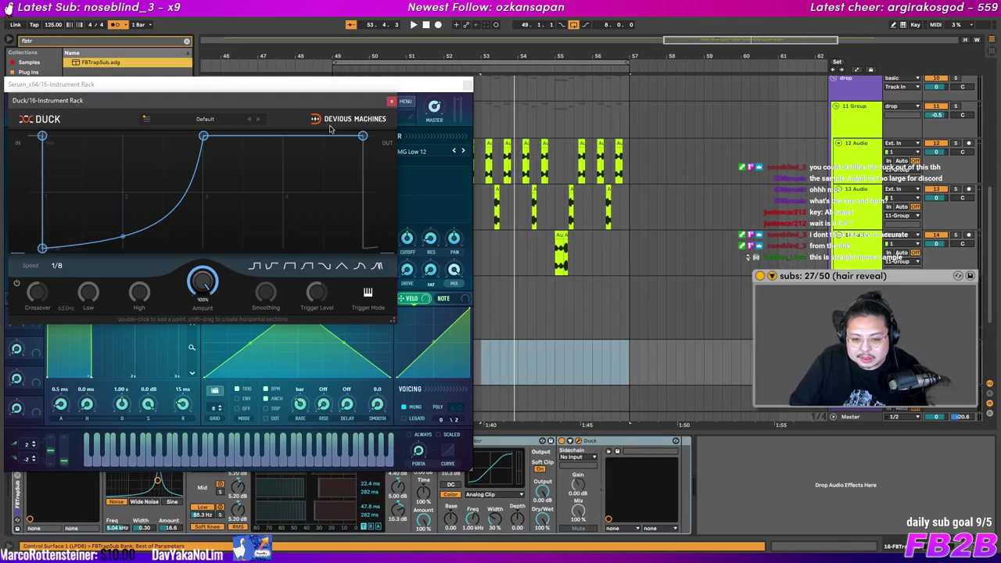
pyautogui.click(467, 84)
pyautogui.click(391, 101)
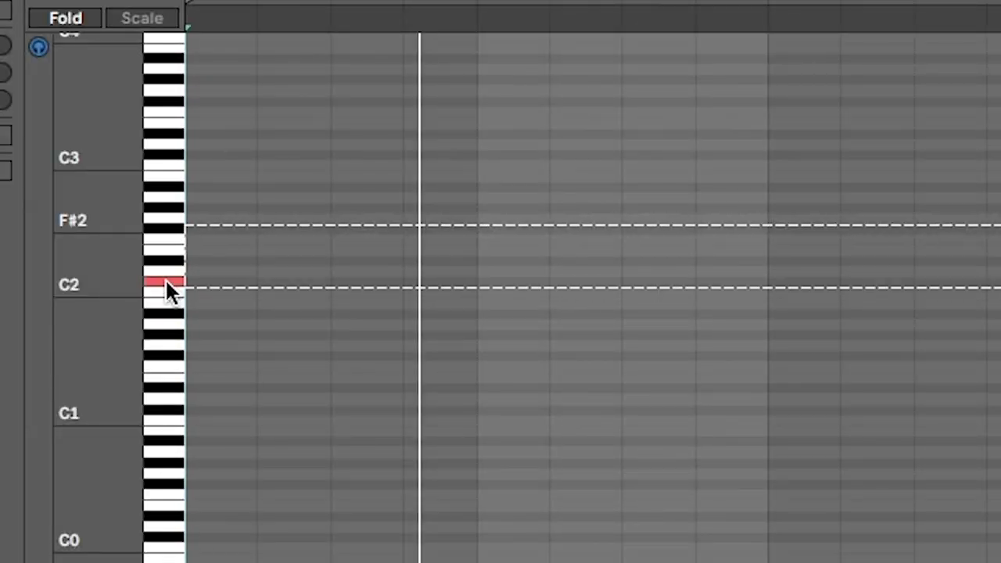
# Draw a sub-bass line in a two-bar MIDI clip on the FBTrapSub track, starting at bar 49
pyautogui.moveTo(203, 289)
pyautogui.mouseDown()
pyautogui.moveTo(251, 295)
pyautogui.moveTo(654, 219)
pyautogui.moveTo(741, 223)
pyautogui.mouseUp()
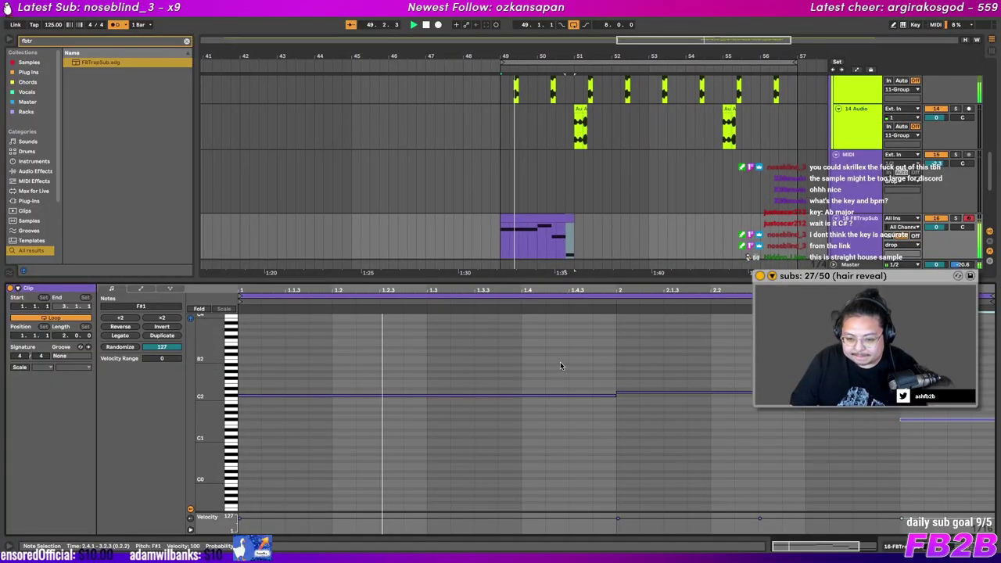
pyautogui.moveTo(494, 244); pyautogui.dragTo(570, 248)
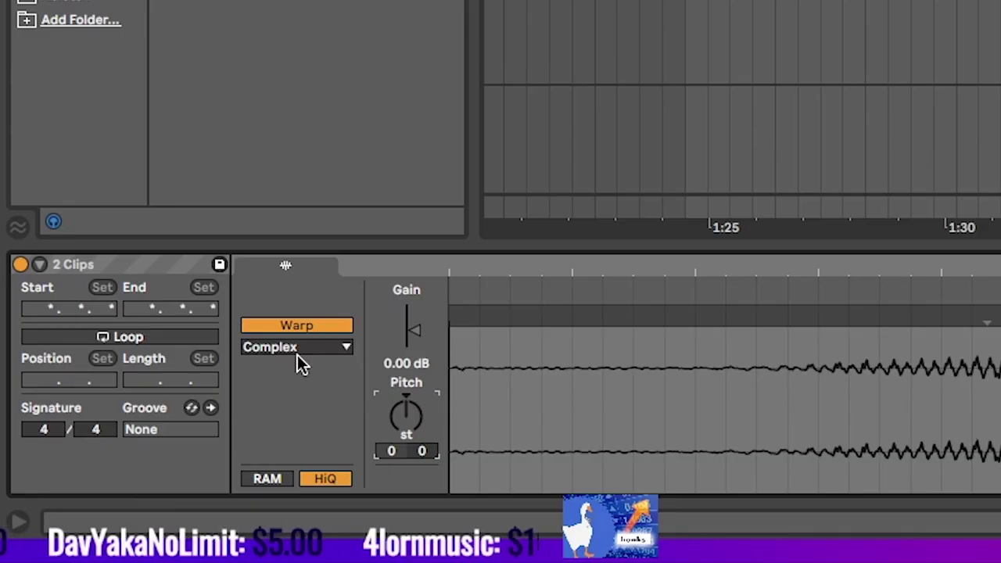
# Set the two selected vocal clips' warp mode to Complex Pro and raise their pitch by 5 semitones
pyautogui.click(298, 346)
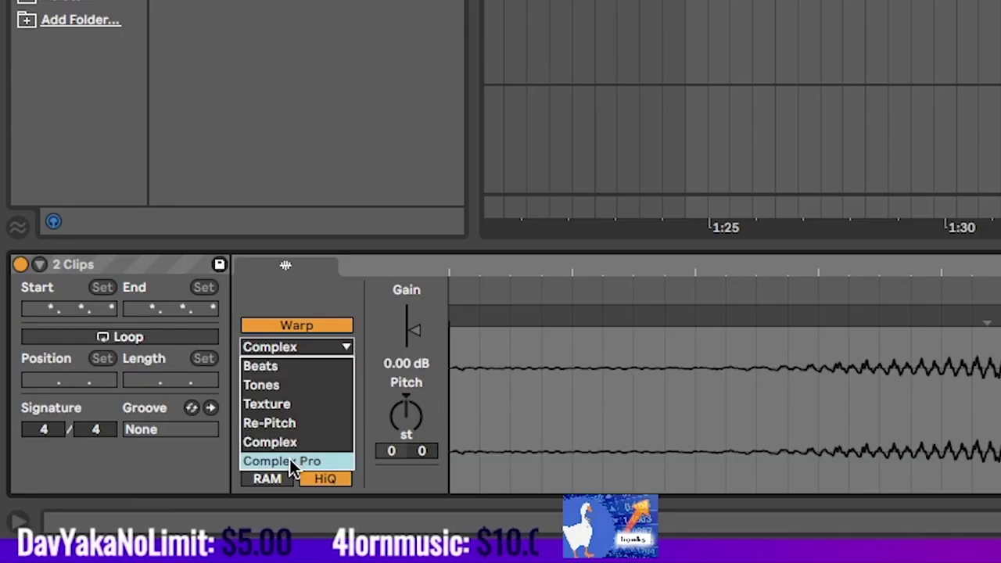
pyautogui.click(291, 462)
pyautogui.click(404, 420)
pyautogui.press('Up')
pyautogui.press('Up')
pyautogui.press('Up')
pyautogui.press('Up')
pyautogui.press('Up')
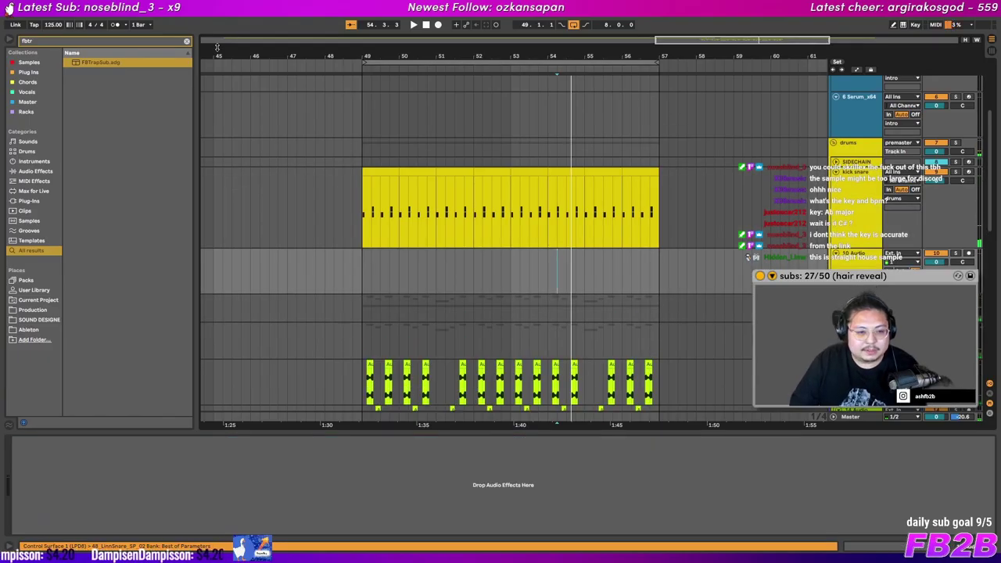
# Clear the browser search and place FB2B House Hat Loop 2 on a drum audio track across bars 49–57
pyautogui.click(186, 41)
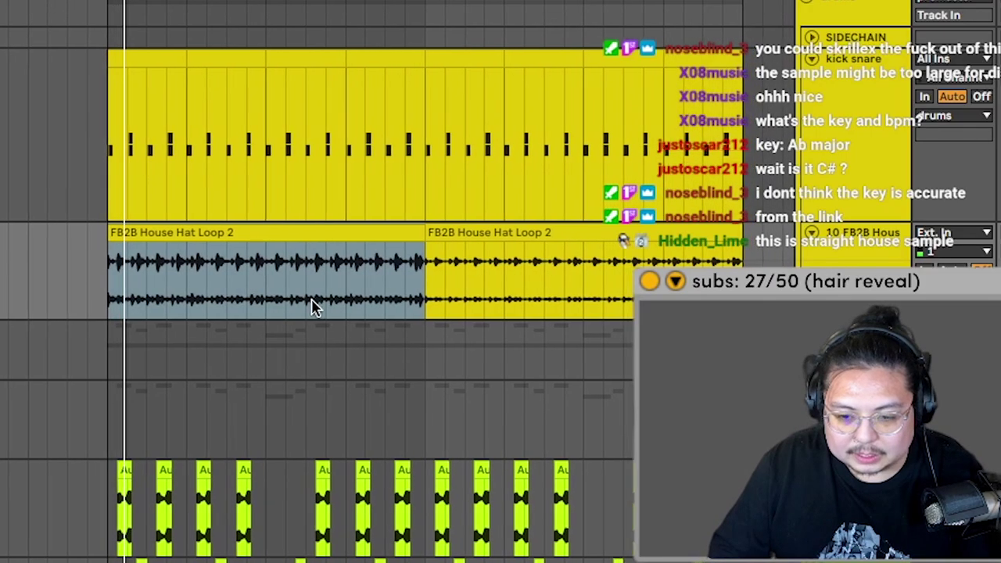
pyautogui.click(432, 273)
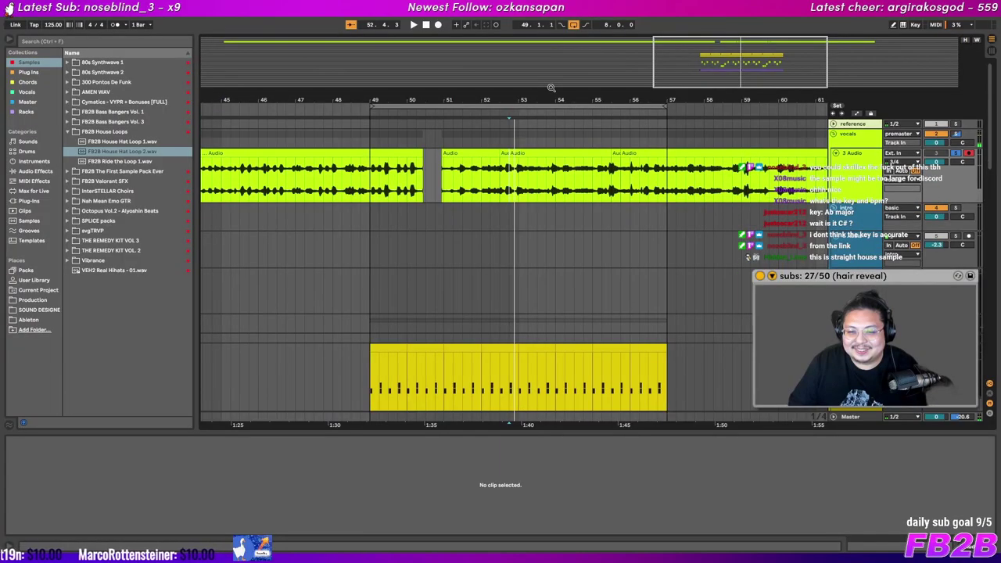
# Paste a slice of the vocal onto the 4 Audio track near bar 51 and extend its end to 51.2.1
pyautogui.moveTo(546, 98); pyautogui.dragTo(502, 71)
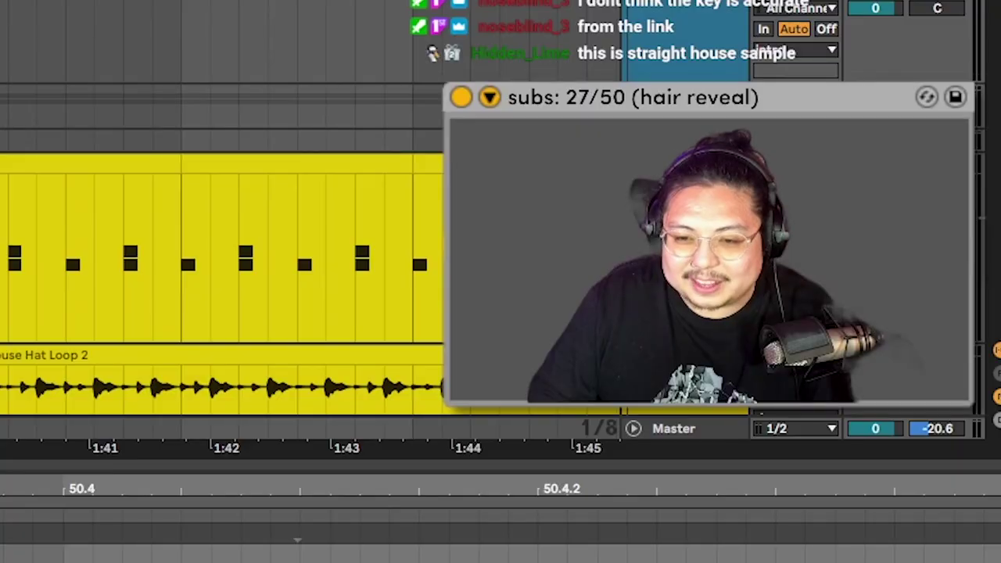
pyautogui.hscroll(-6, 501, 235)
pyautogui.scroll(-2, 501, 235)
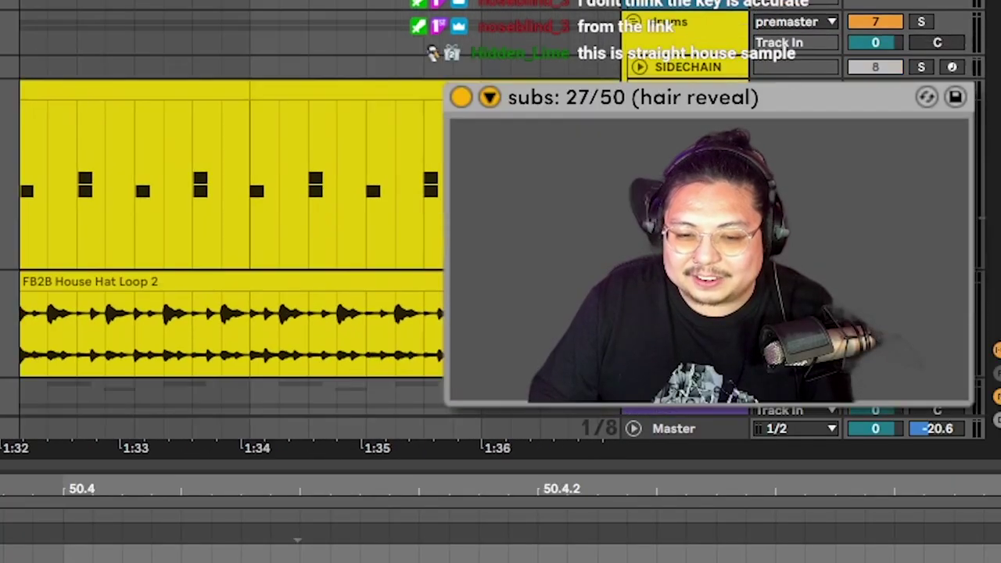
pyautogui.hscroll(-5, 371, 218)
pyautogui.scroll(-5, 372, 218)
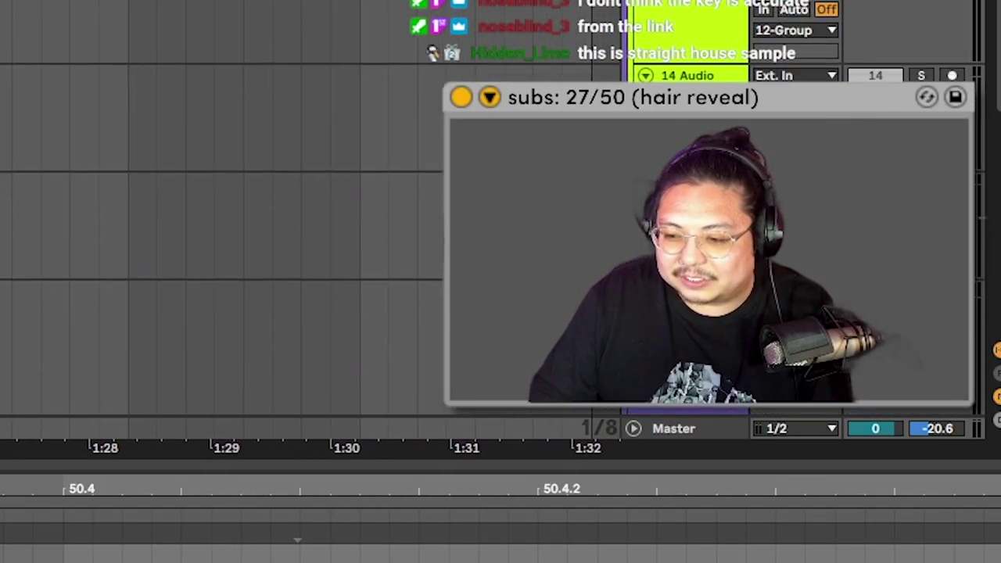
pyautogui.click(372, 218)
pyautogui.press('super+v')
pyautogui.hscroll(-3, 368, 205)
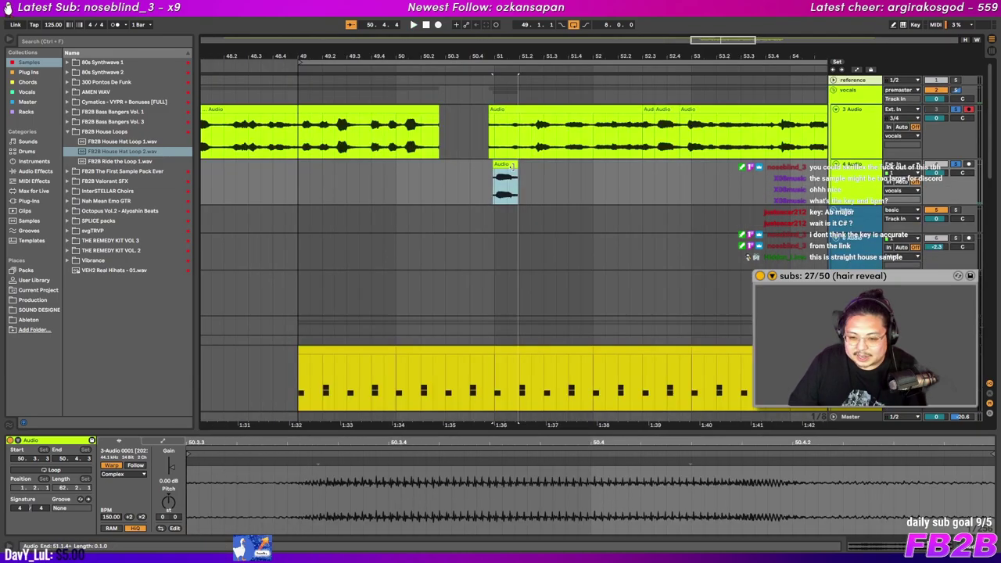
pyautogui.moveTo(518, 170); pyautogui.dragTo(517, 172)
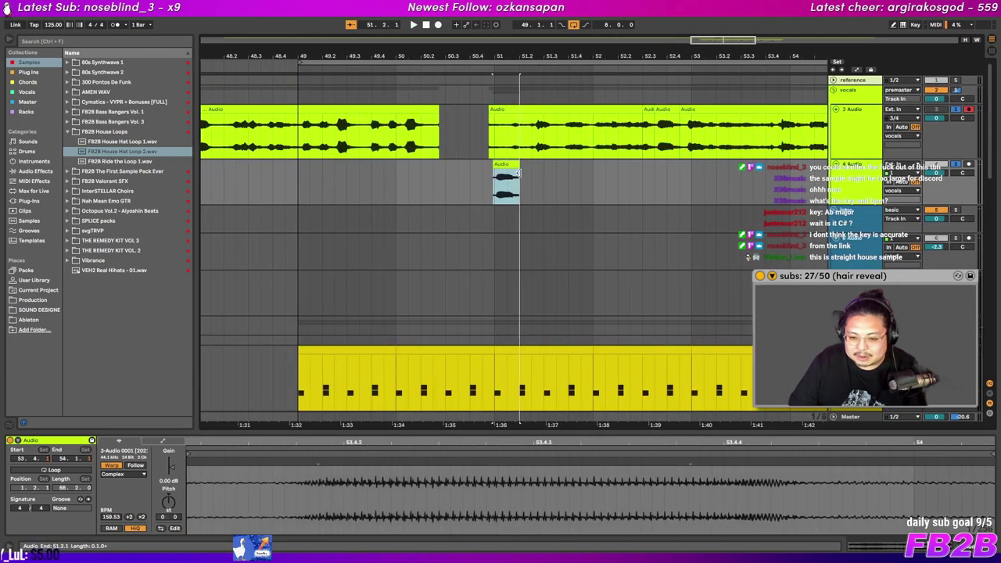
# Play the vocal slice and copy another phrase from the 3 Audio recording onto the 4 Audio track at about bar 52
pyautogui.click(500, 190)
pyautogui.press('space')
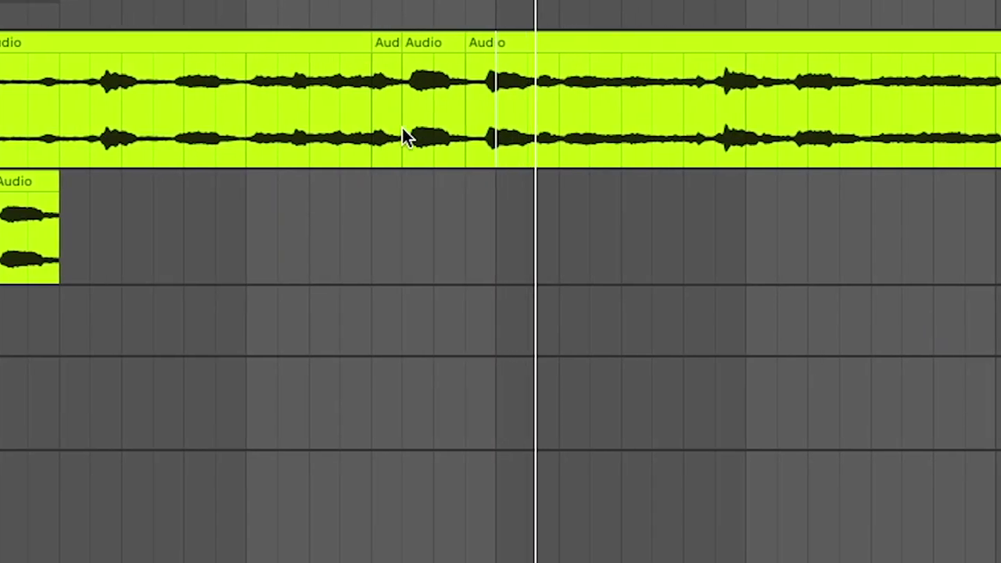
pyautogui.press('space')
pyautogui.moveTo(451, 123); pyautogui.dragTo(559, 124)
pyautogui.moveTo(845, 32); pyautogui.dragTo(219, 219)
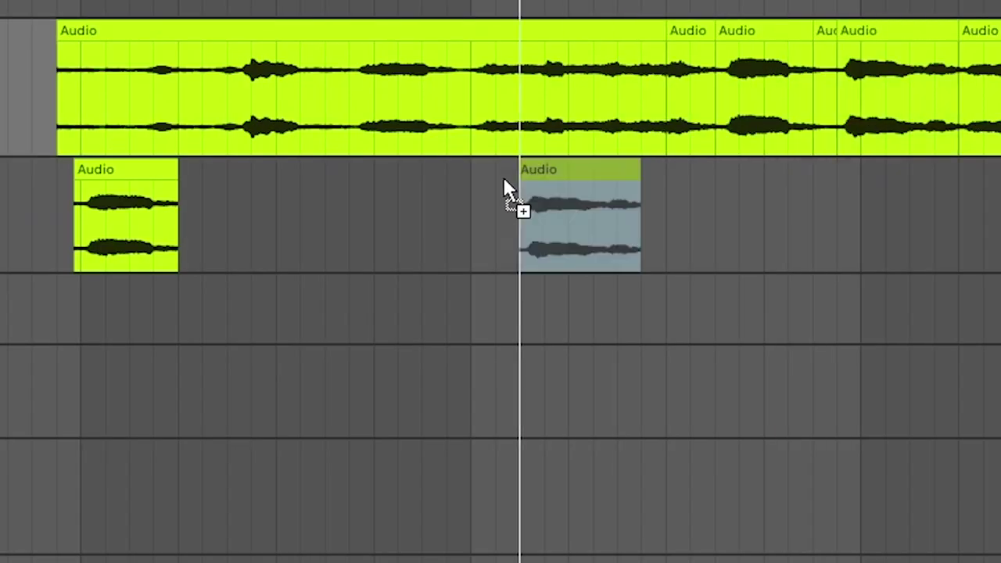
# Play back the vocal slices and select the assembled chops around bar 47 on the 14 Audio track
pyautogui.click(93, 206)
pyautogui.press('space')
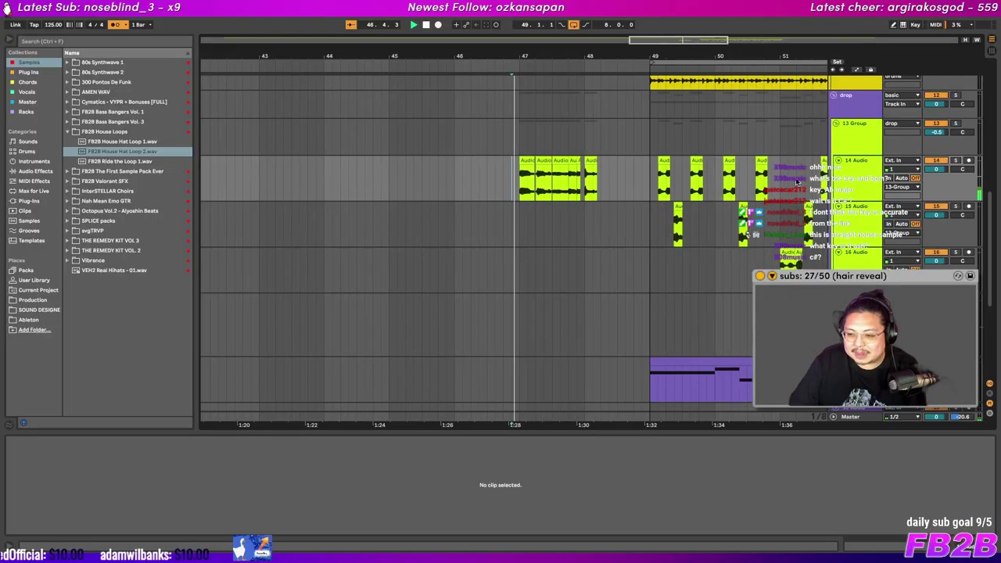
pyautogui.moveTo(602, 194); pyautogui.dragTo(475, 201)
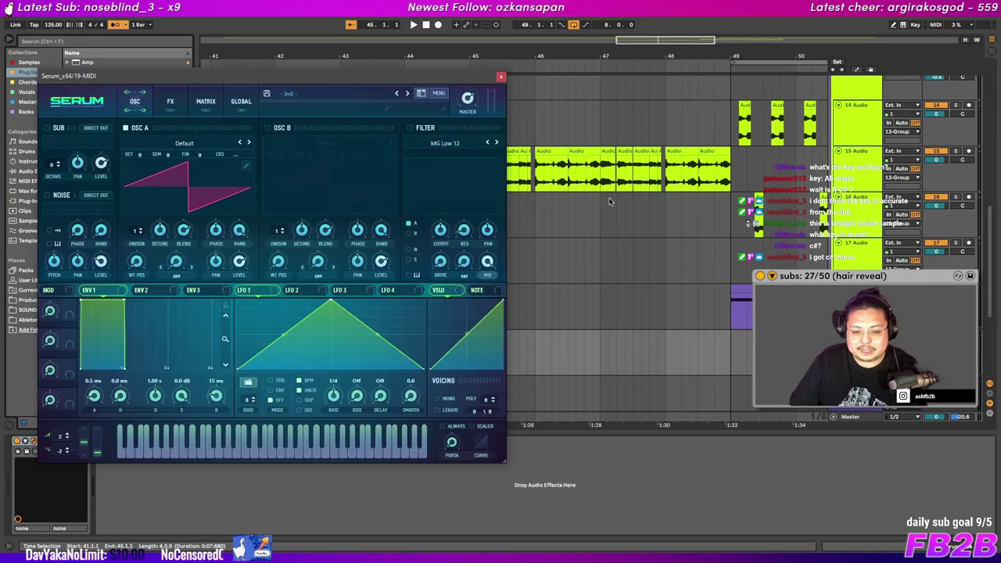
# Load the user preset BS FB2B ASHSLAPPY in Serum on the new MIDI track
pyautogui.click(352, 94)
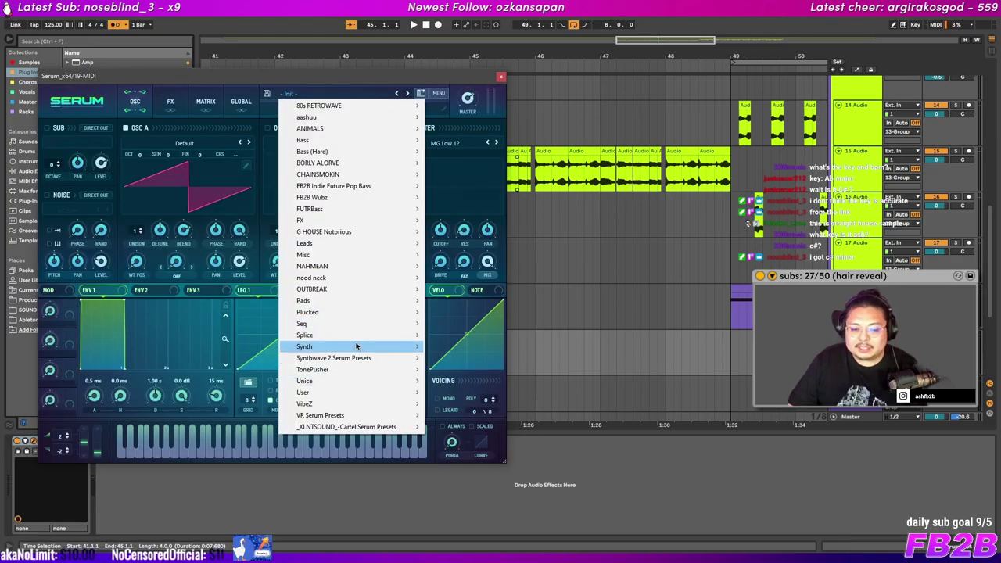
pyautogui.moveTo(357, 348)
pyautogui.moveTo(358, 393)
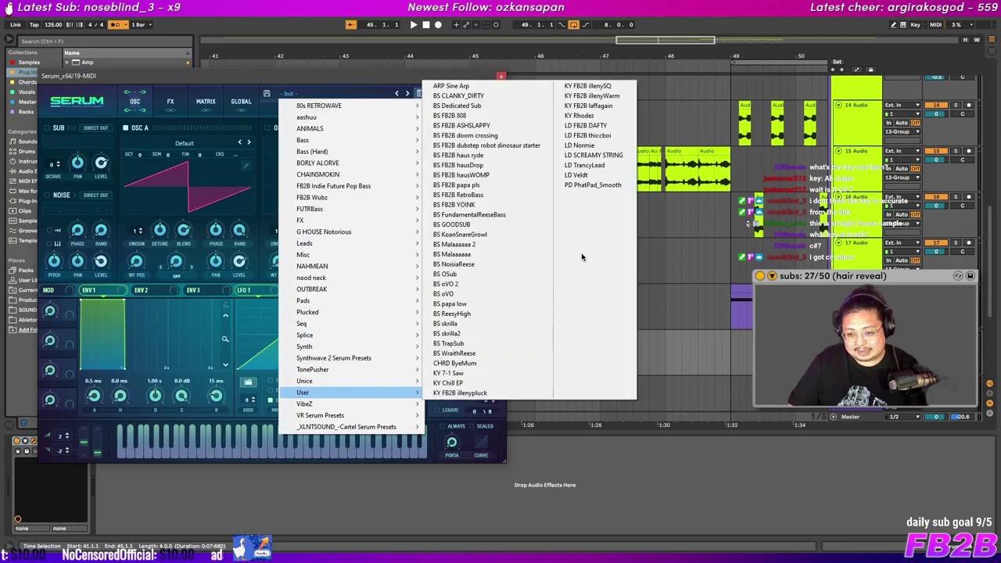
pyautogui.click(480, 165)
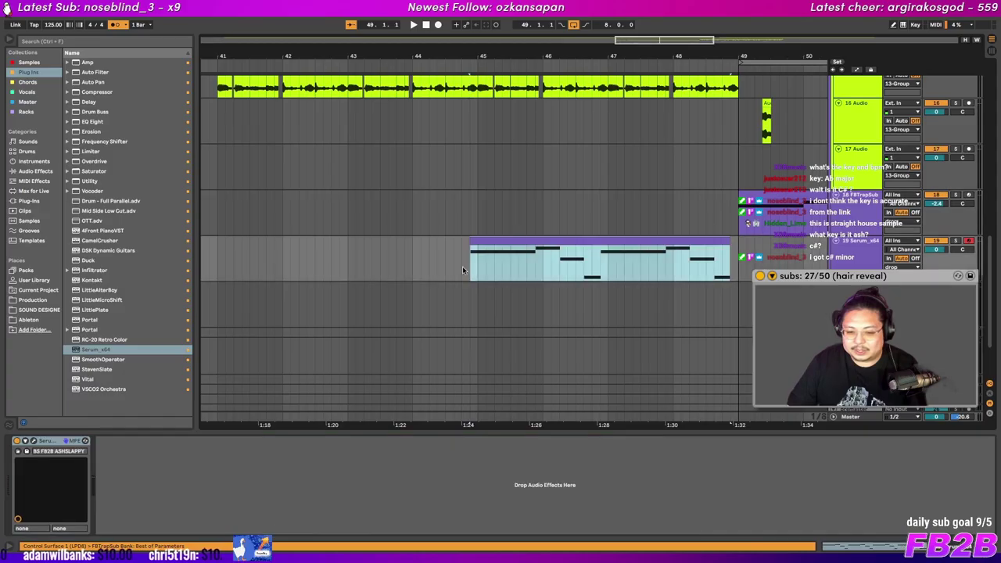
# Move the Serum bass clip to start at bar 41, split its long first note into short hits and open its notes
pyautogui.moveTo(463, 267); pyautogui.dragTo(618, 252)
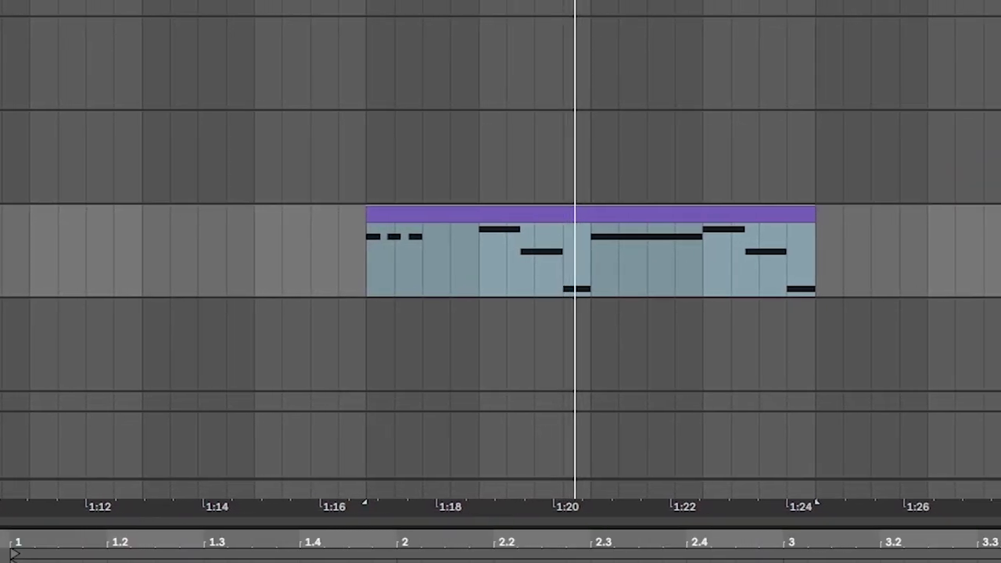
pyautogui.hotkey('ctrl', 'alt', 'l')
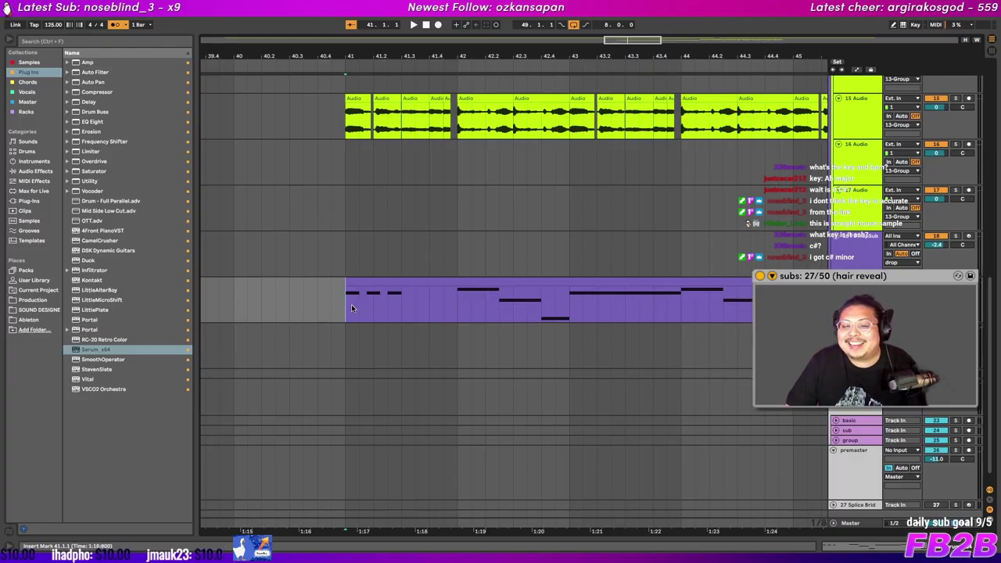
pyautogui.doubleClick(351, 305)
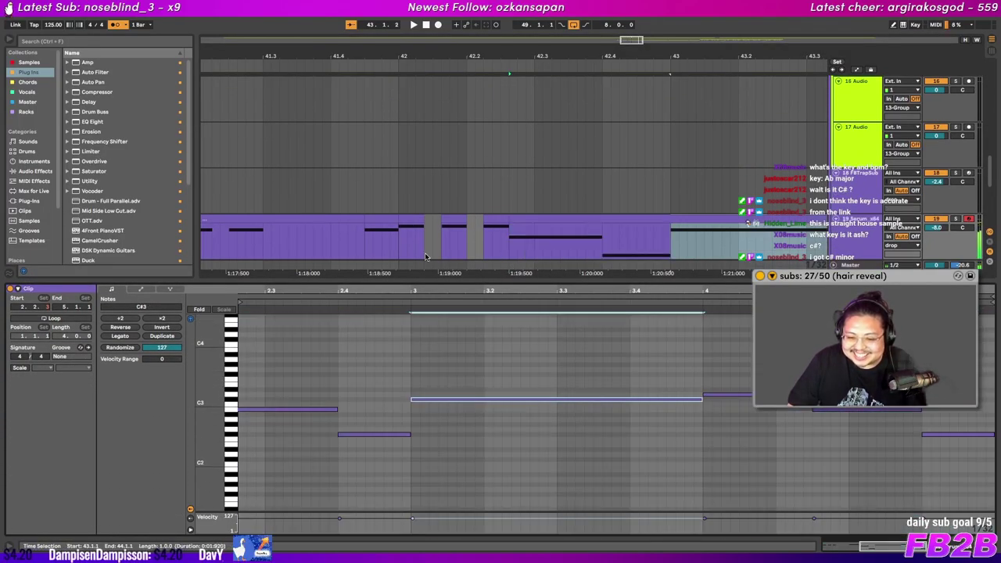
# Chop the Serum bass notes around bar 42 into short separate hits with gaps and play the pattern
pyautogui.click(376, 248)
pyautogui.scroll(-3, 383, 258)
pyautogui.click(288, 241)
pyautogui.press('space')
pyautogui.moveTo(270, 238); pyautogui.dragTo(406, 168)
pyautogui.click(459, 167)
pyautogui.click(461, 233)
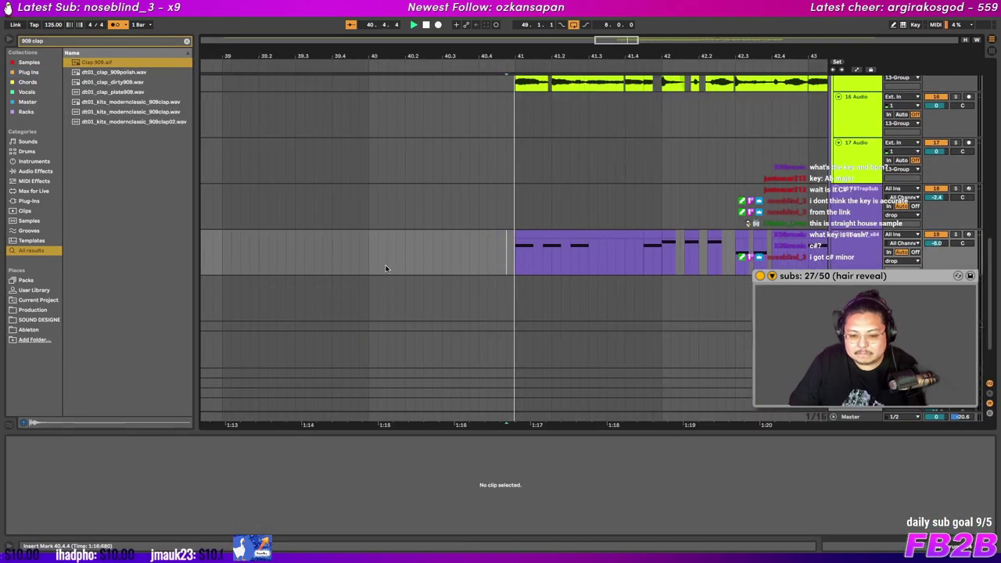
# Play back the chopped Serum bass and cut the notes in the second half of bar 42 into shorter stabs
pyautogui.moveTo(592, 268); pyautogui.dragTo(412, 251)
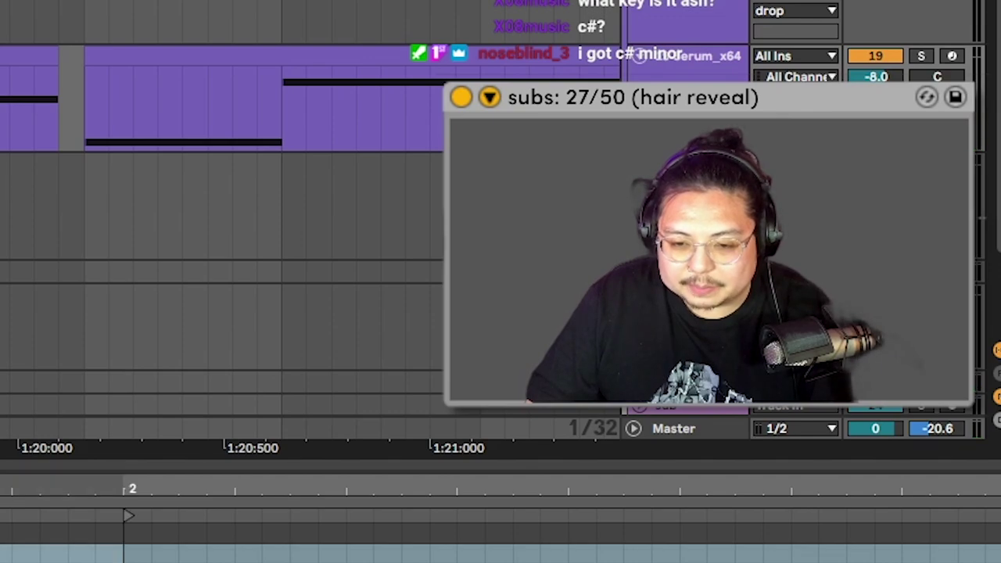
pyautogui.hotkey('shift', 'Tab')
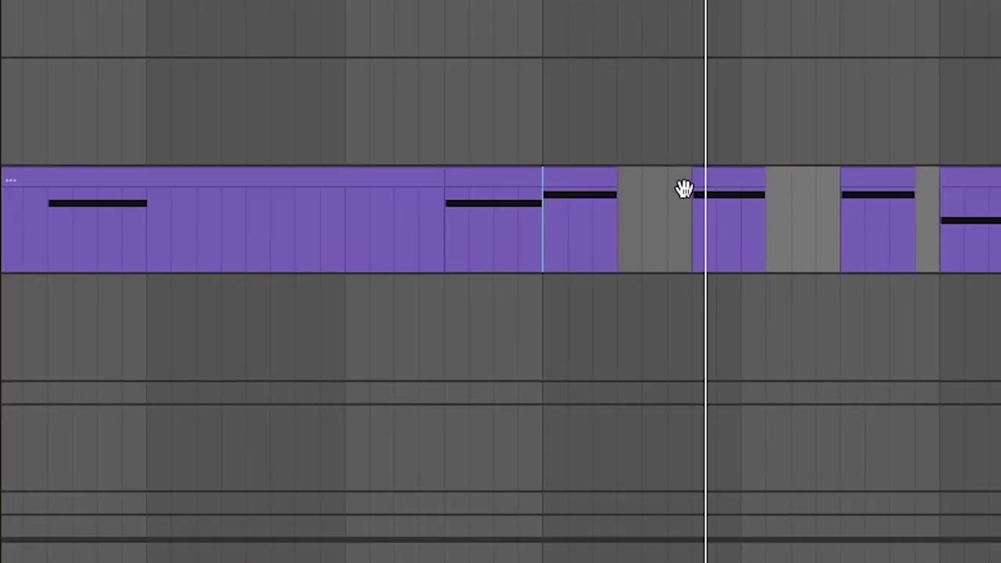
pyautogui.moveTo(681, 190); pyautogui.dragTo(522, 231)
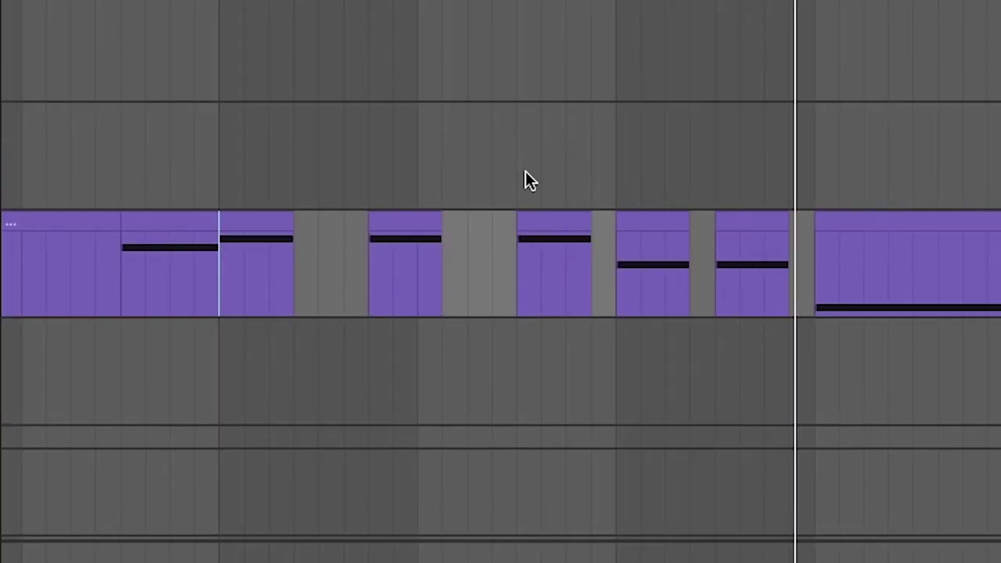
pyautogui.moveTo(521, 292); pyautogui.dragTo(449, 314)
# Duplicate the two-bar chopped Serum bass pattern at bar 41 so the copy starts at 43.1.1
pyautogui.moveTo(480, 302); pyautogui.dragTo(315, 298)
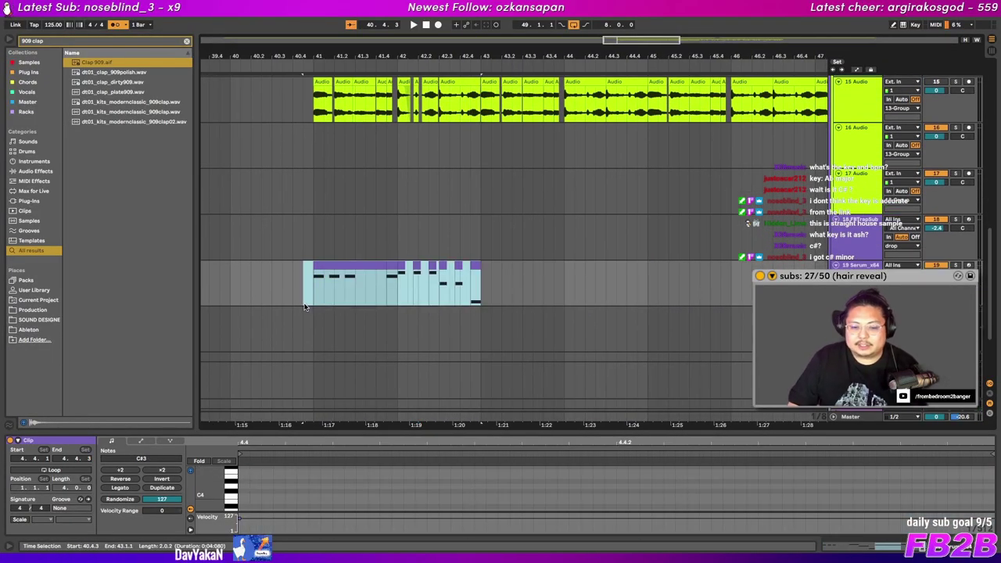
pyautogui.hotkey('ctrl', 'd')
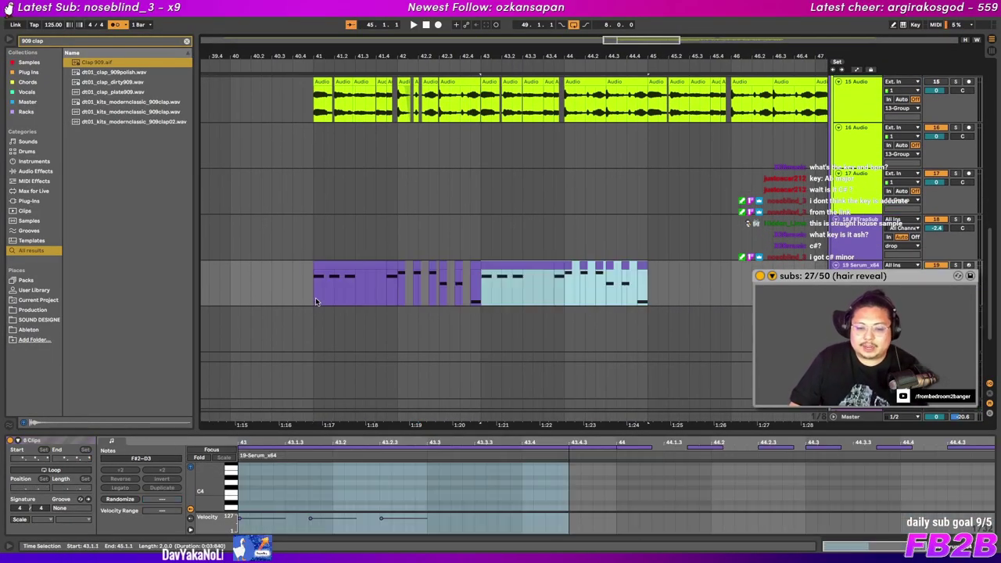
pyautogui.click(315, 297)
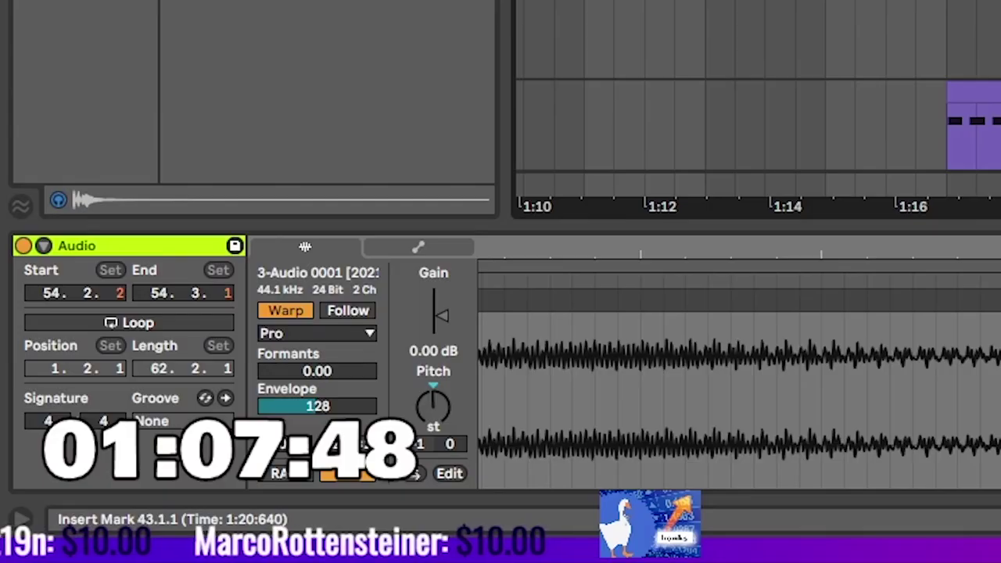
# Repeat the two-bar chopped vocal and Serum bass pattern from bar 43 through to bar 49
pyautogui.hotkey('shift', 'Right')
pyautogui.hotkey('shift', 'Right')
pyautogui.hotkey('shift', 'Right')
pyautogui.hotkey('shift', 'Right')
pyautogui.hotkey('shift', 'Right')
pyautogui.hotkey('shift', 'Right')
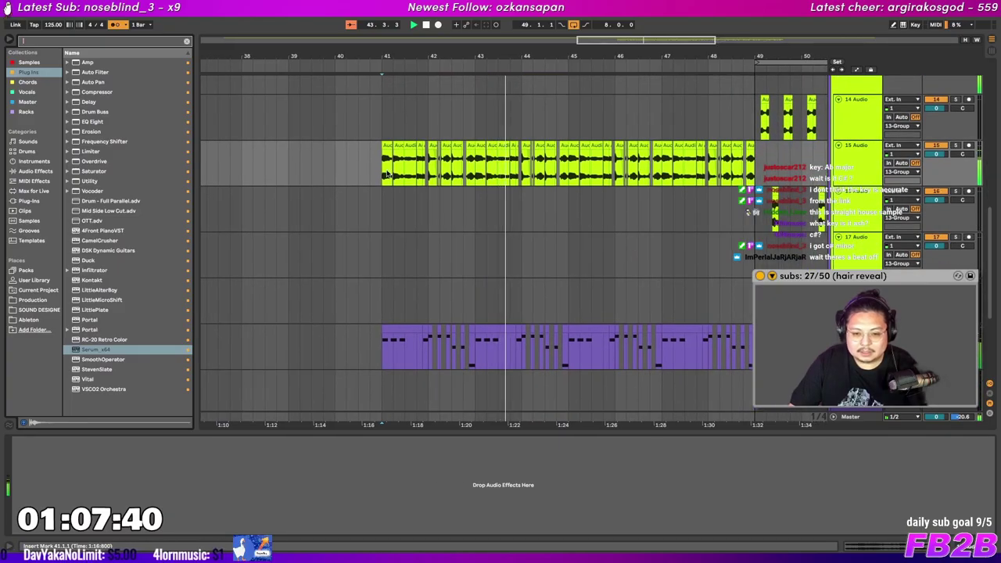
# Set all the vocal chops on the 15 Audio track to Beats warp, preserving 1/16 with an envelope of 60
pyautogui.click(386, 174)
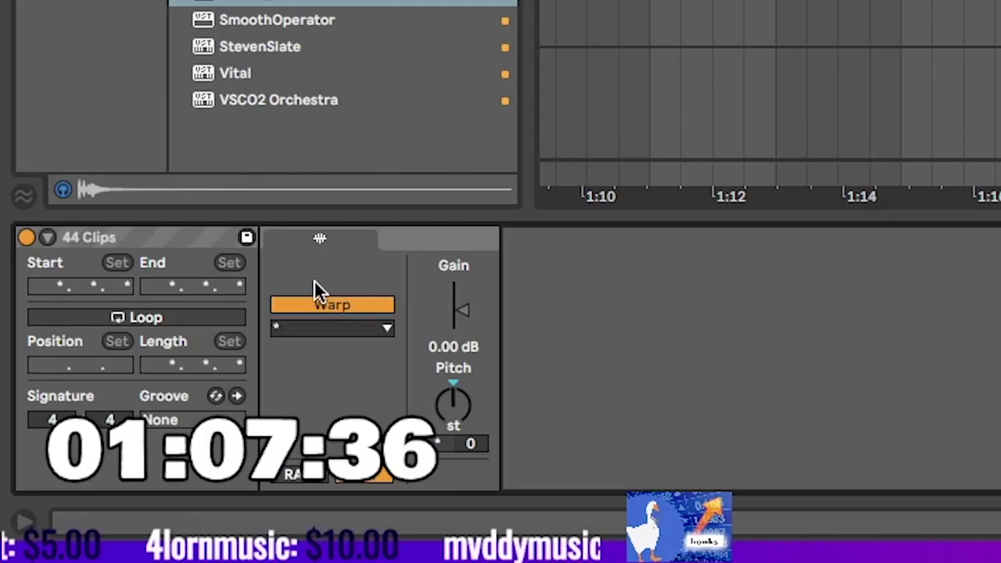
pyautogui.click(324, 329)
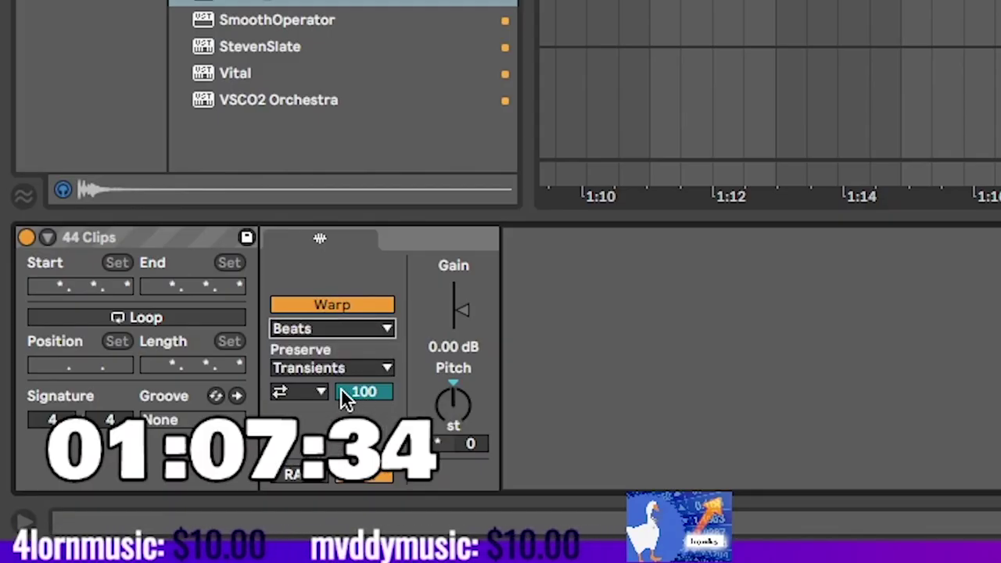
pyautogui.click(329, 367)
pyautogui.click(294, 472)
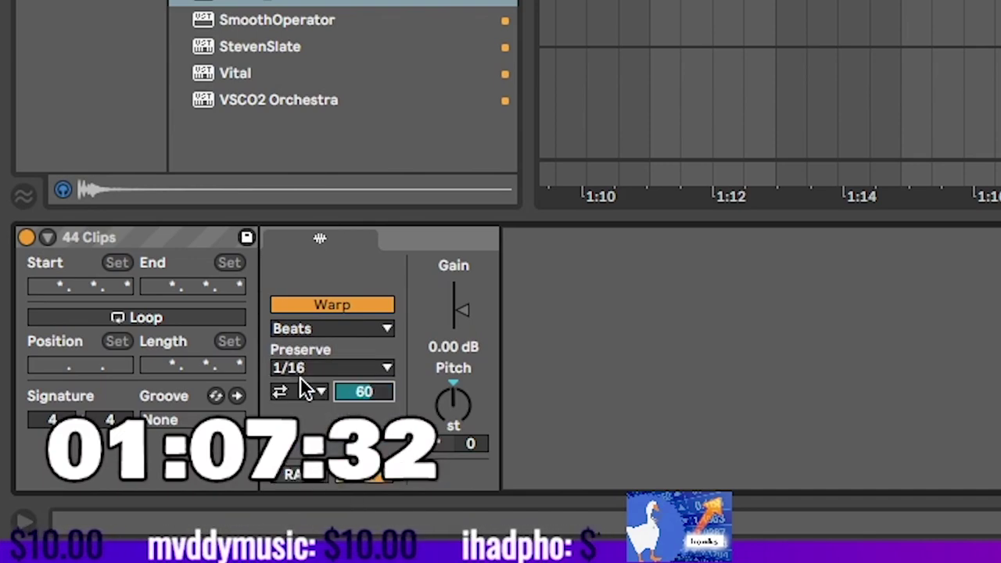
pyautogui.click(329, 368)
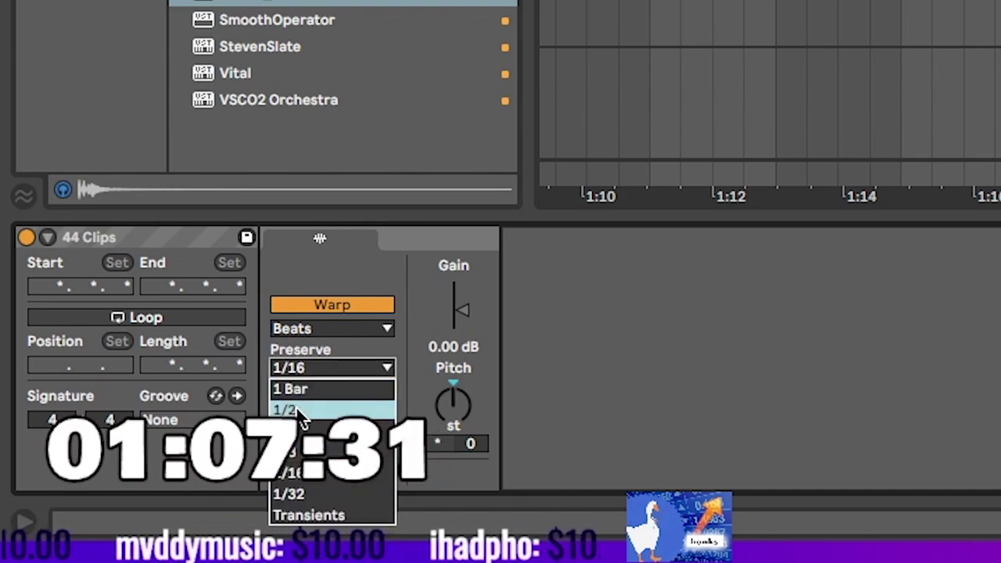
pyautogui.click(293, 473)
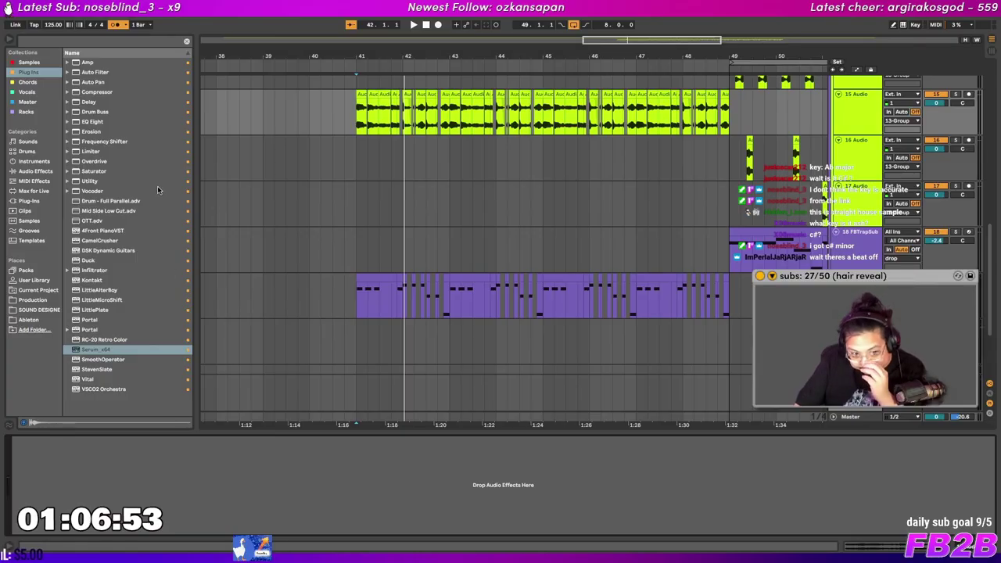
# Add EQ Eight to the chopped vocal and shape it with a low cut at about 98 Hz
pyautogui.doubleClick(94, 122)
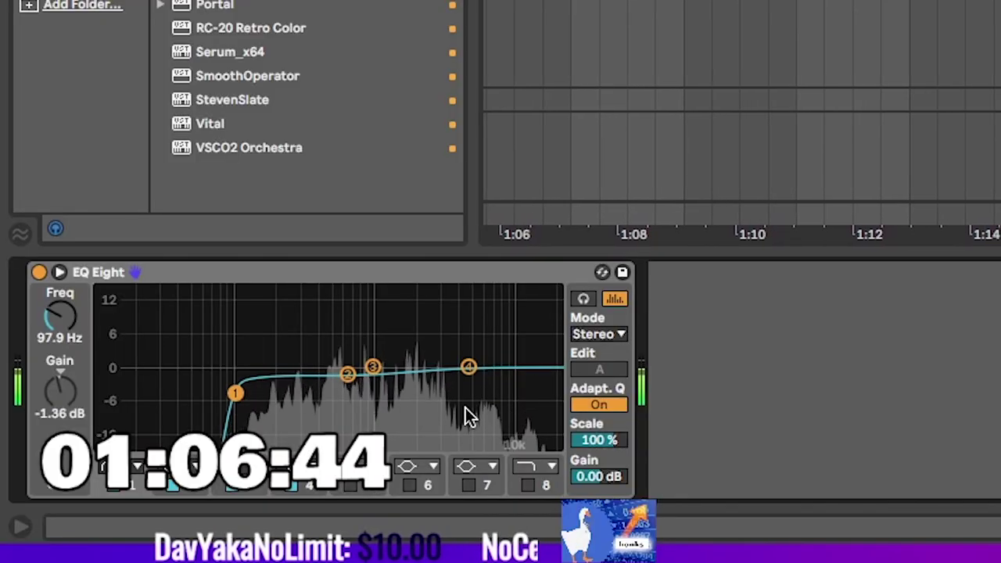
pyautogui.moveTo(465, 407); pyautogui.dragTo(446, 436)
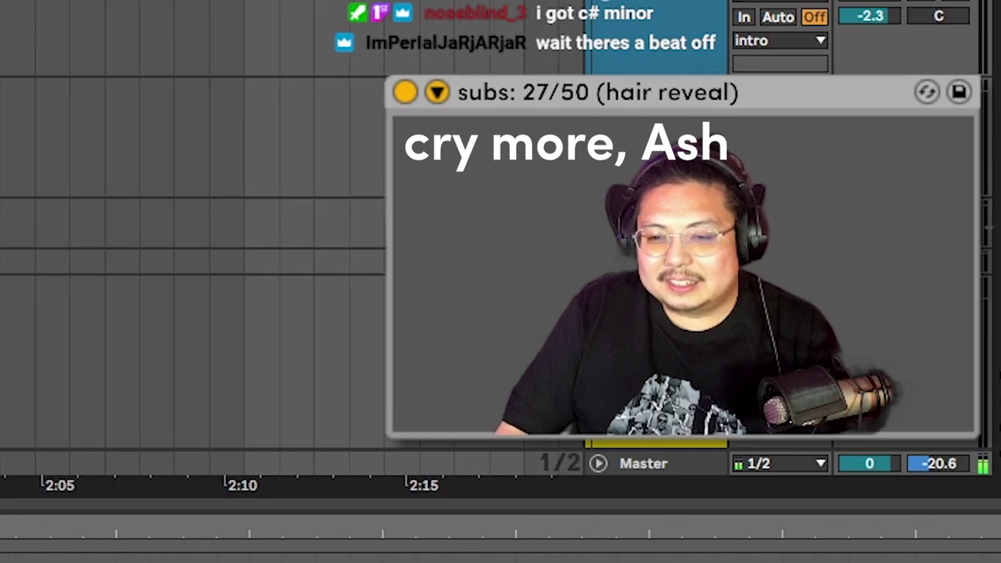
# Play back the drop from bar 49 and check the FBTrapSub part against the vocal chops
pyautogui.hotkey('ctrl', 'd')
pyautogui.click(431, 238)
pyautogui.press('space')
pyautogui.moveTo(392, 255); pyautogui.dragTo(404, 273)
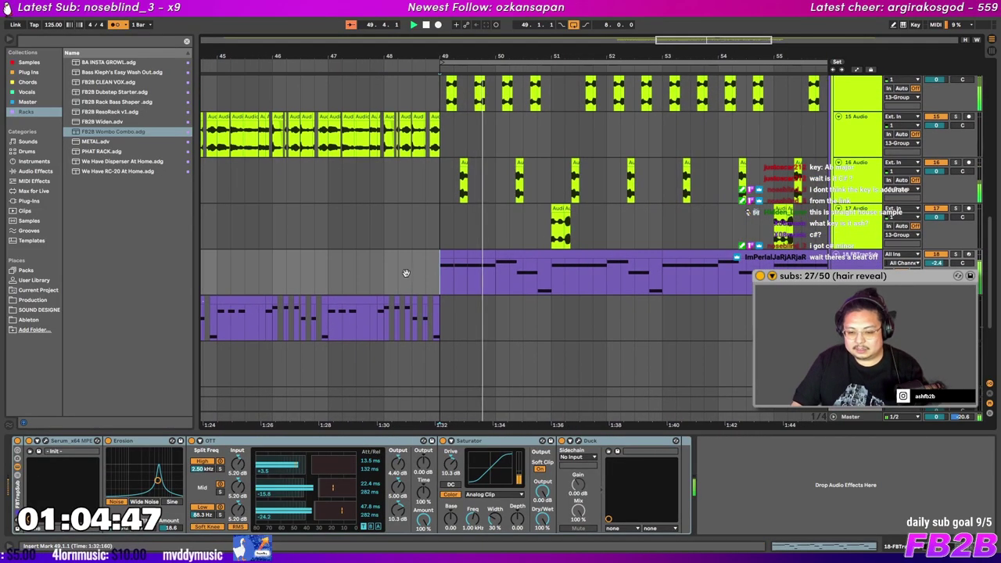
pyautogui.moveTo(460, 287); pyautogui.dragTo(384, 277)
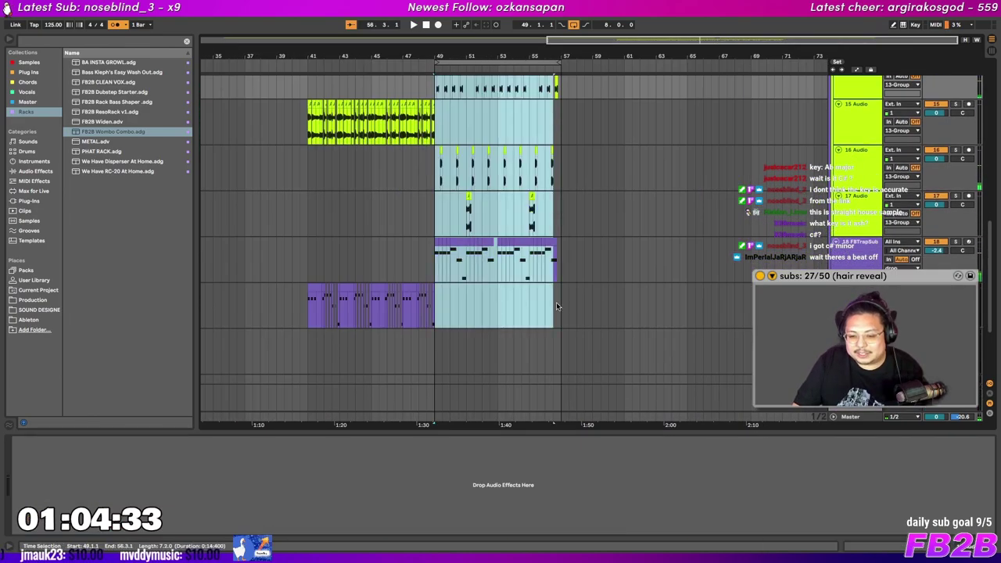
# Select the drop's clips from bar 49 to 57 across the tracks and duplicate them up to bar 65
pyautogui.moveTo(557, 306); pyautogui.dragTo(561, 305)
pyautogui.scroll(5, 547, 289)
pyautogui.click(433, 131)
pyautogui.scroll(-3, 535, 278)
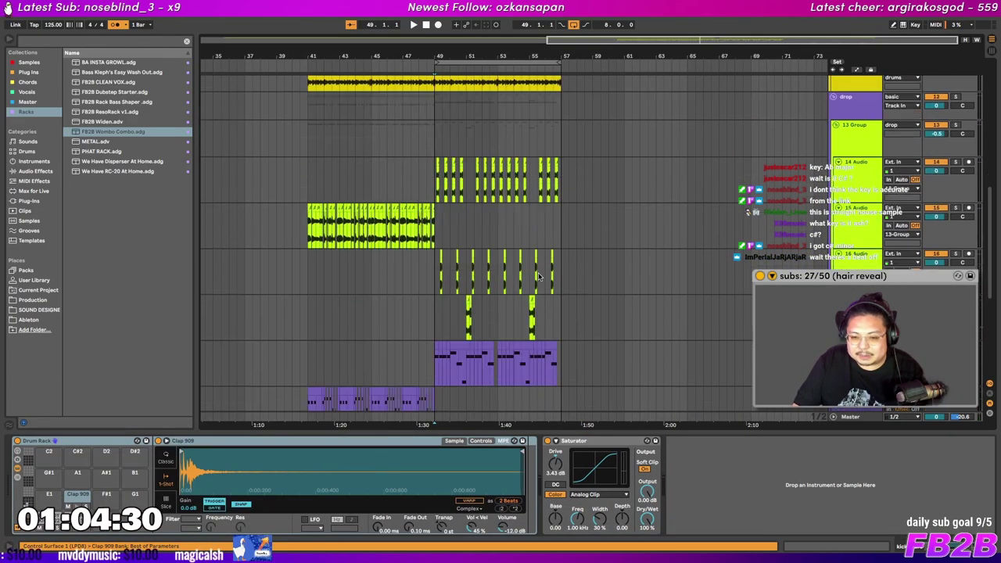
pyautogui.scroll(-3, 537, 279)
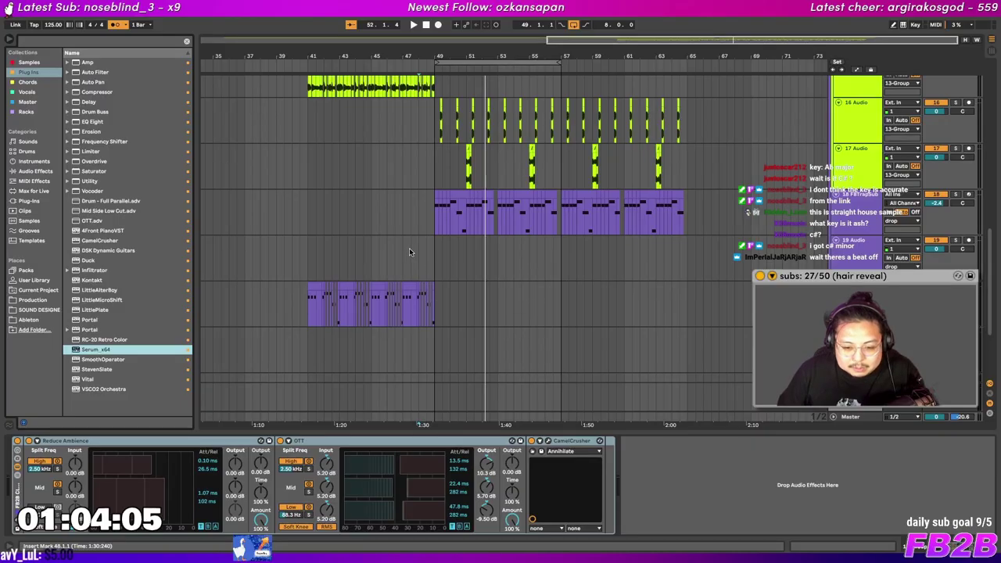
# Set oscillator A's warp mode to FM (from B) in Serum on the new track 19 and show LFO 2
pyautogui.click(865, 250)
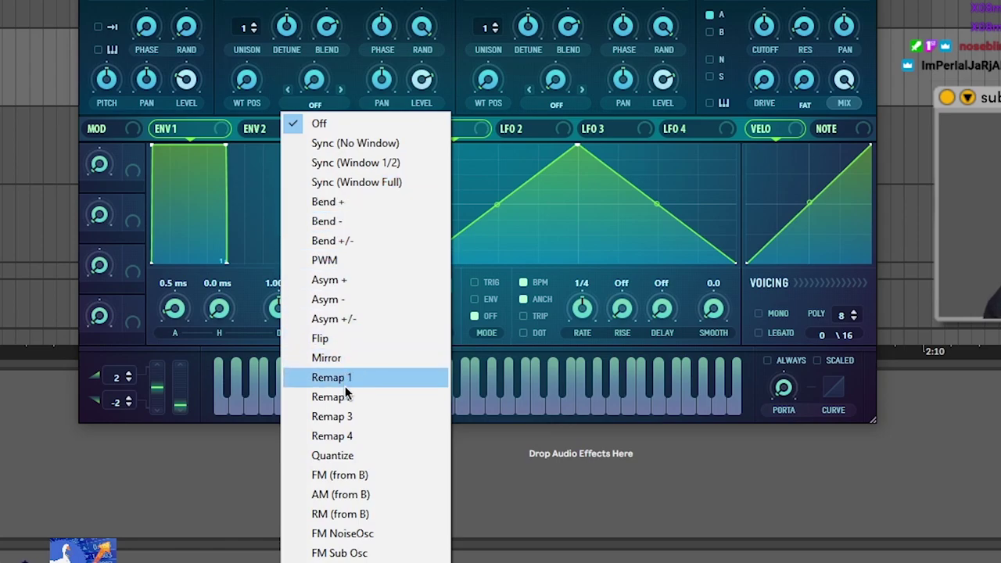
pyautogui.click(348, 476)
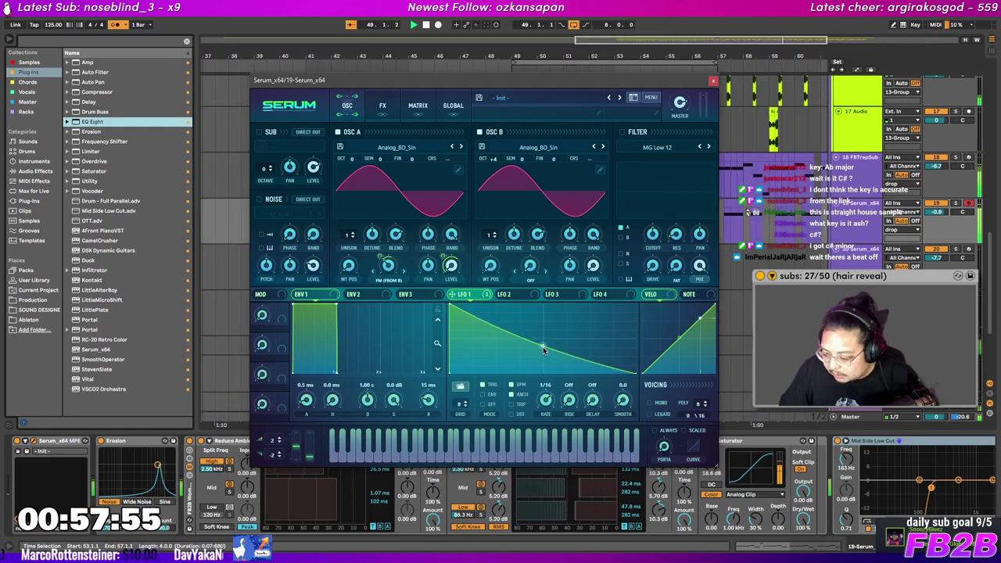
pyautogui.click(505, 296)
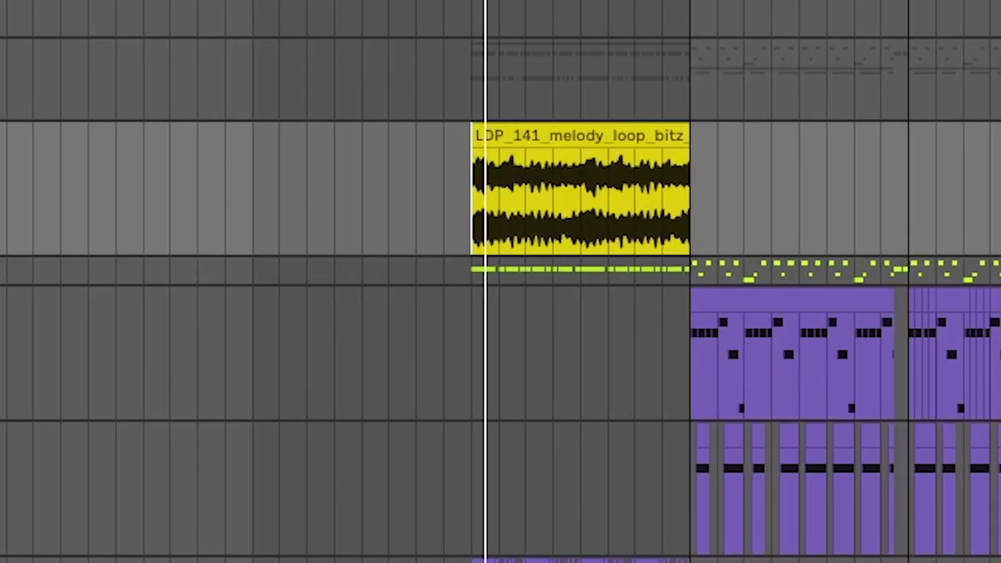
pyautogui.moveTo(786, 215); pyautogui.dragTo(709, 416)
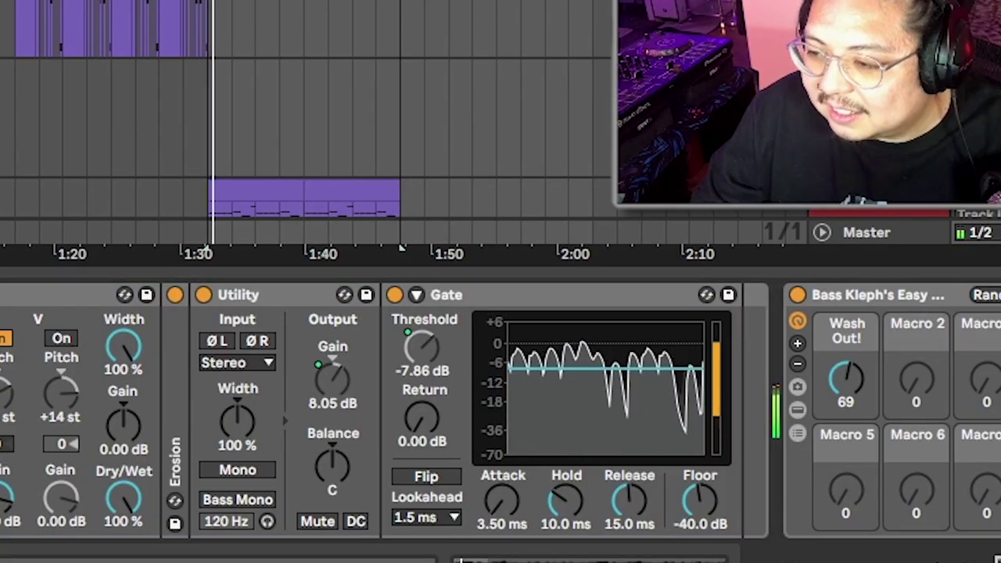
# Add a Vocoder after EQ Eight in the device chain
pyautogui.scroll(-1, 313, 121)
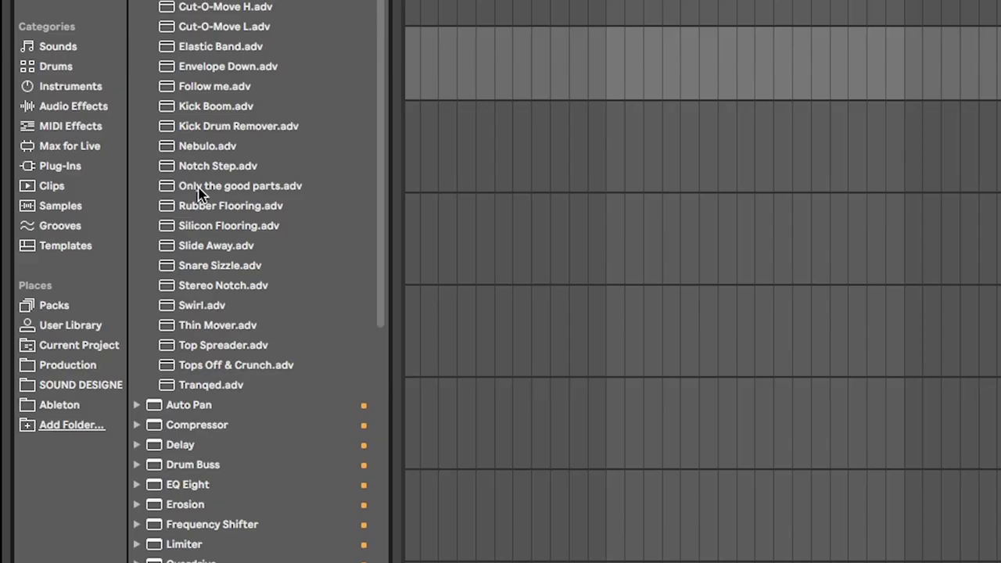
pyautogui.scroll(-5, 126, 315)
pyautogui.moveTo(109, 307); pyautogui.dragTo(374, 495)
pyautogui.moveTo(275, 438); pyautogui.dragTo(275, 439)
# Set the Vocoder's carrier to External from the 21-FB2B Vocode Carrier track and raise its formant
pyautogui.click(180, 363)
pyautogui.click(162, 393)
pyautogui.click(181, 391)
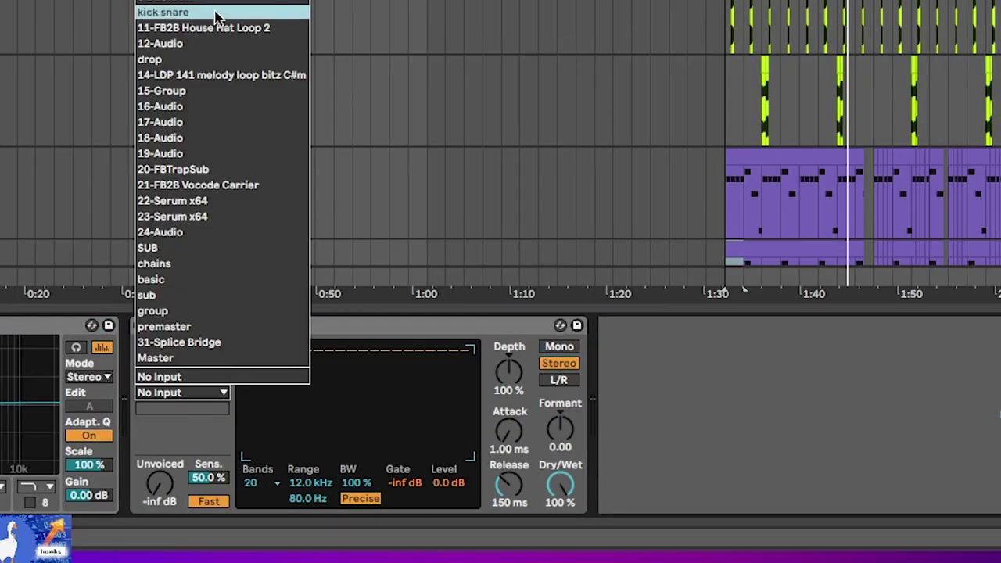
pyautogui.click(198, 185)
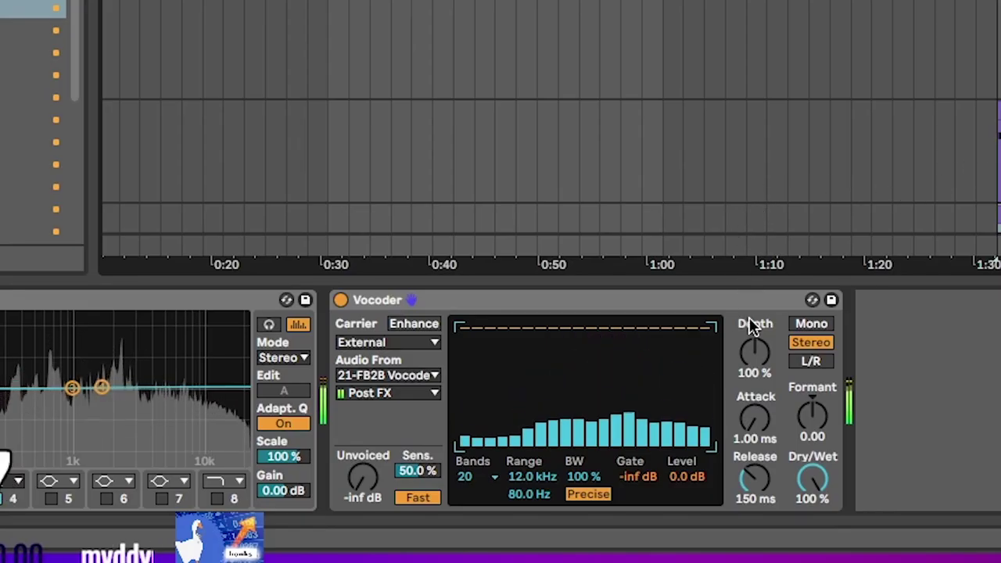
pyautogui.moveTo(811, 422); pyautogui.dragTo(811, 403)
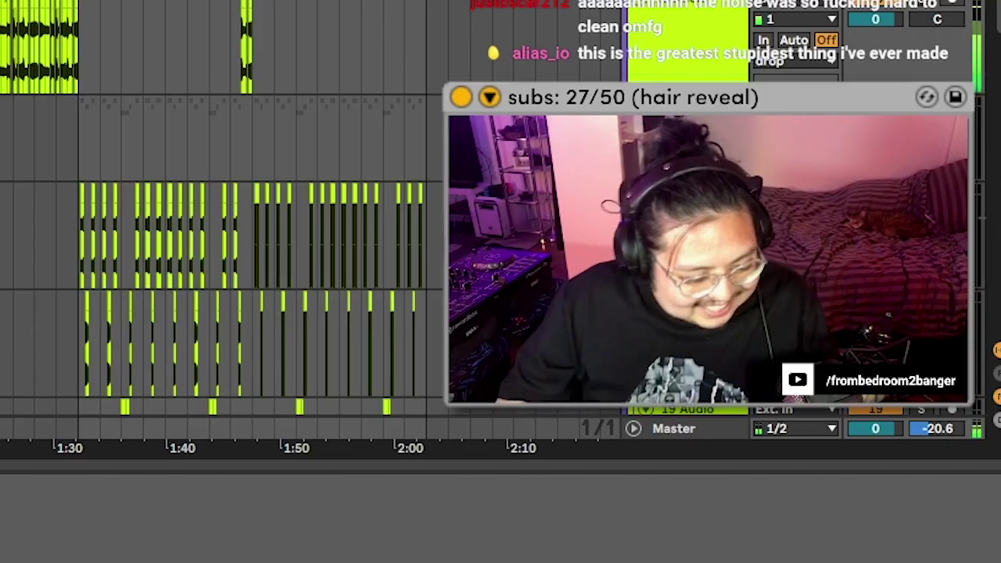
# Close the CamelCrusher window and review the drop's melody, vocal and bass tracks during playback
pyautogui.scroll(2, 252, 235)
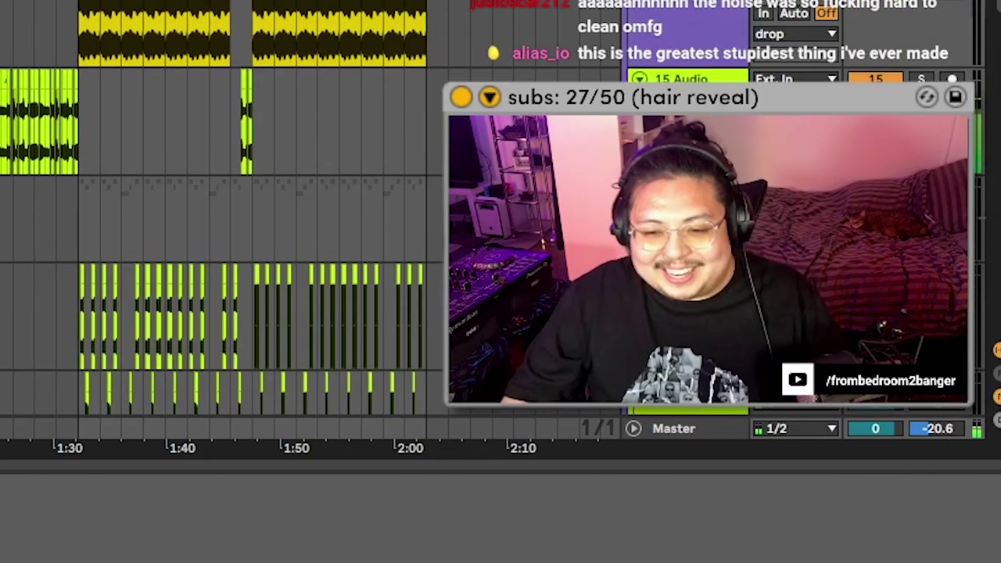
pyautogui.scroll(-3, 251, 234)
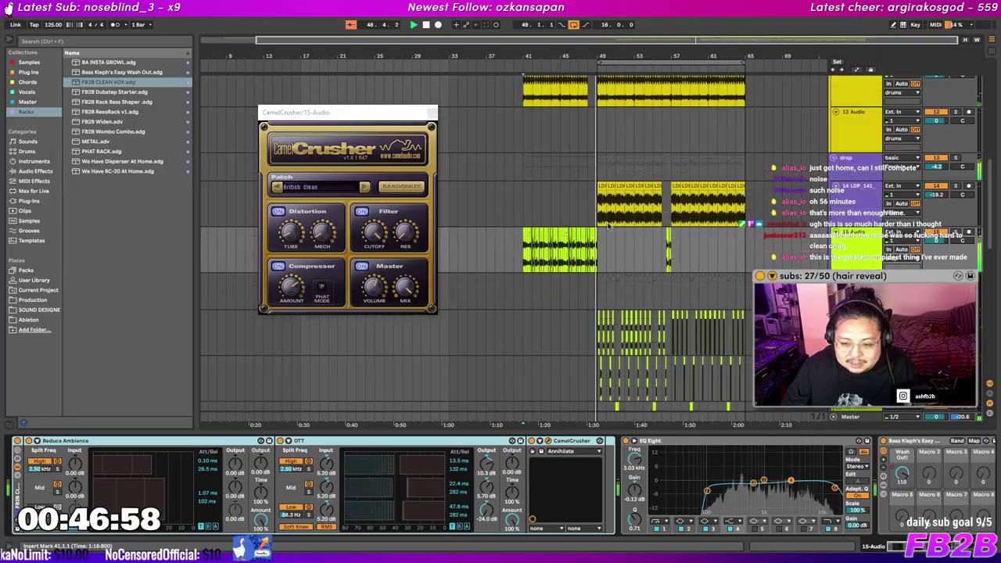
pyautogui.click(431, 112)
pyautogui.scroll(-4, 622, 170)
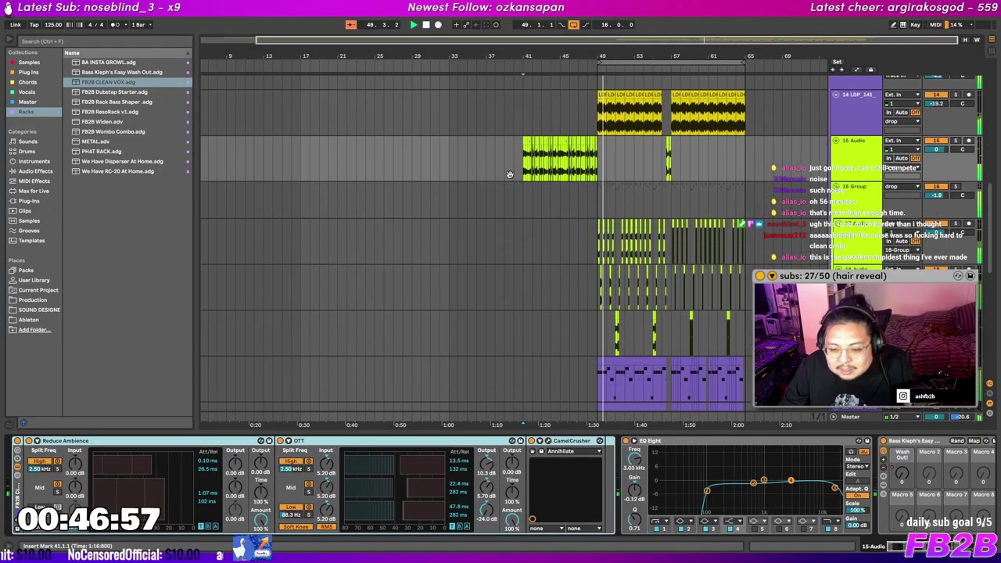
pyautogui.scroll(-2, 628, 209)
pyautogui.scroll(3, 572, 289)
pyautogui.scroll(-1, 539, 285)
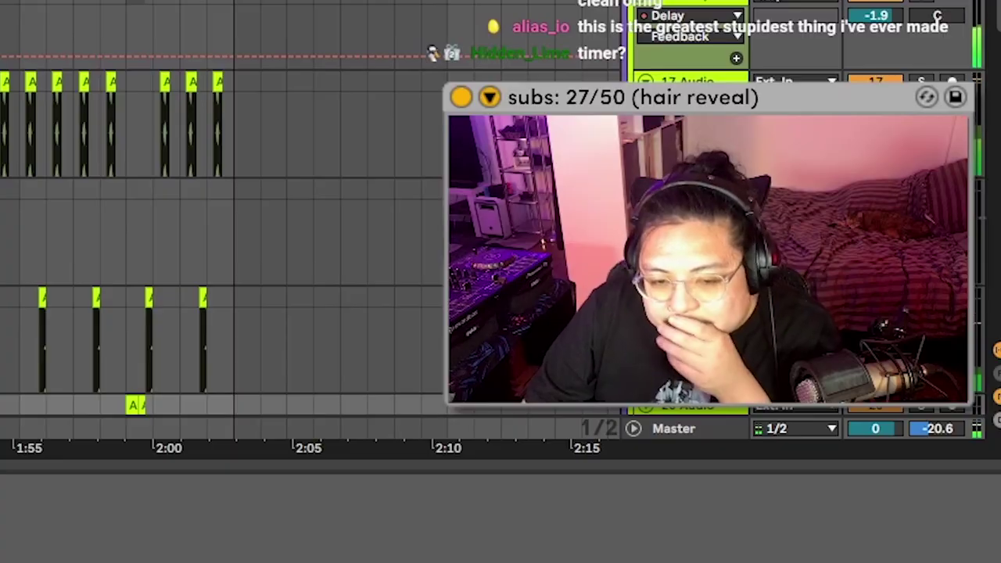
# Stop playback and select the first two vocal chops at bar 57
pyautogui.click(674, 429)
pyautogui.press('space')
pyautogui.moveTo(525, 557); pyautogui.dragTo(721, 557)
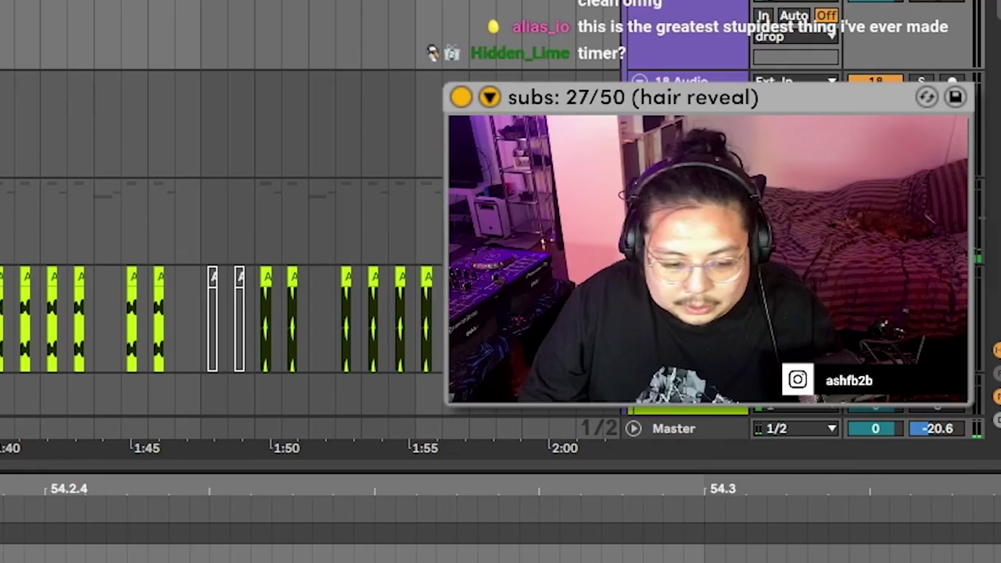
# Load the FB2B Wombo Combo rack onto the 17 Audio vocal chop track and raise its Saturator drive
pyautogui.press('space')
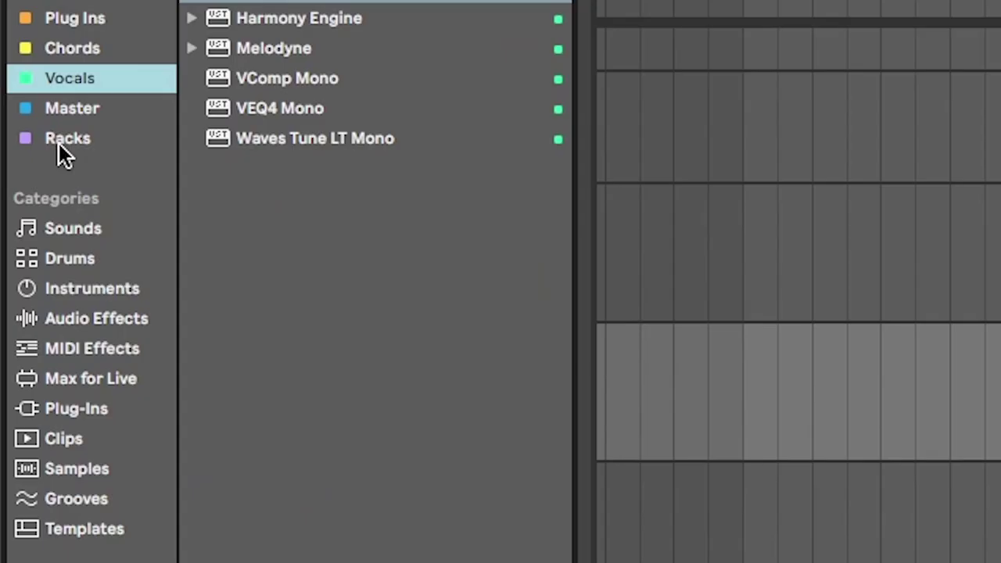
pyautogui.click(24, 113)
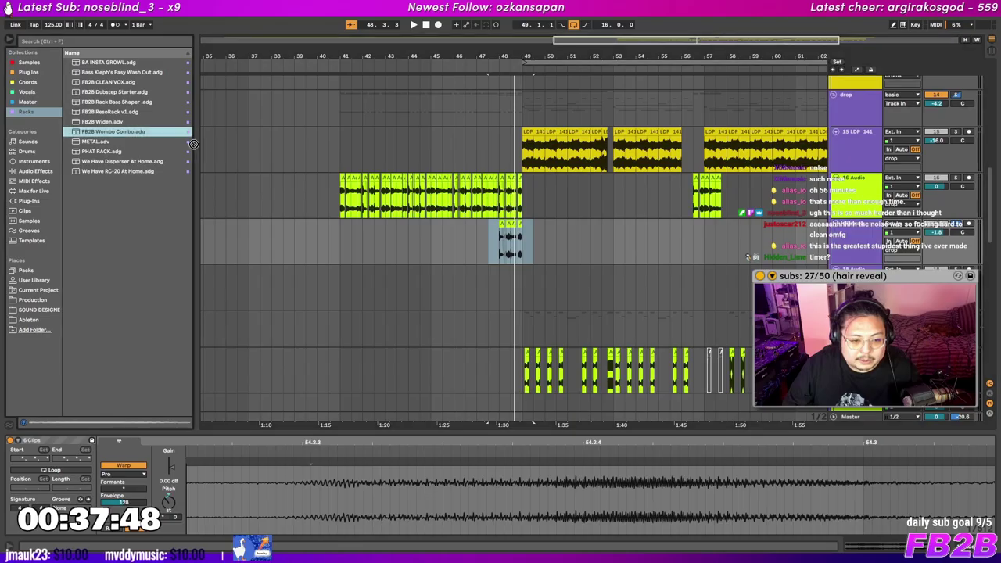
pyautogui.moveTo(659, 363); pyautogui.dragTo(637, 351)
pyautogui.click(875, 234)
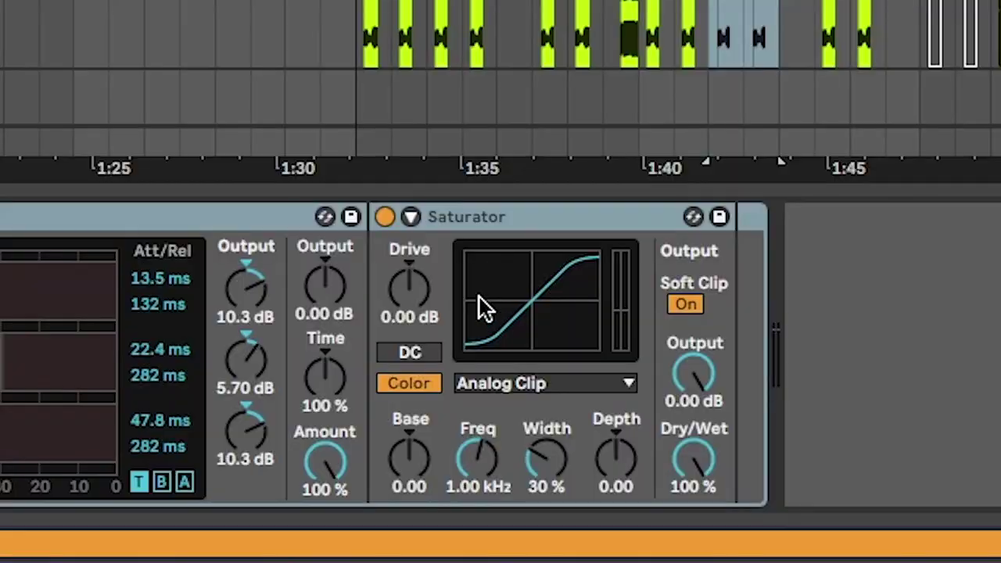
pyautogui.moveTo(539, 463); pyautogui.dragTo(539, 427)
pyautogui.moveTo(409, 290); pyautogui.dragTo(409, 344)
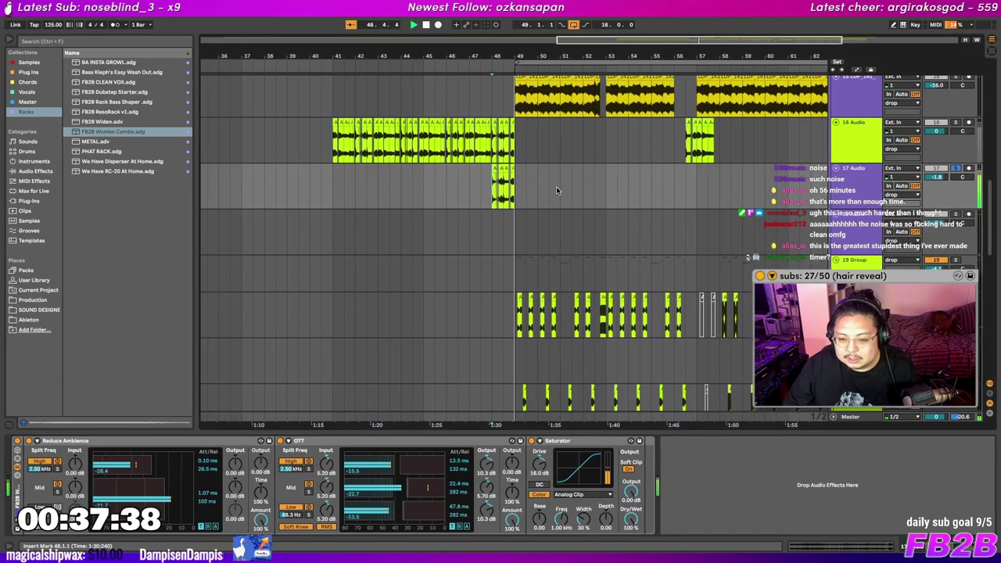
# Set the Vocoder's number of bands to 20
pyautogui.scroll(-4, 666, 219)
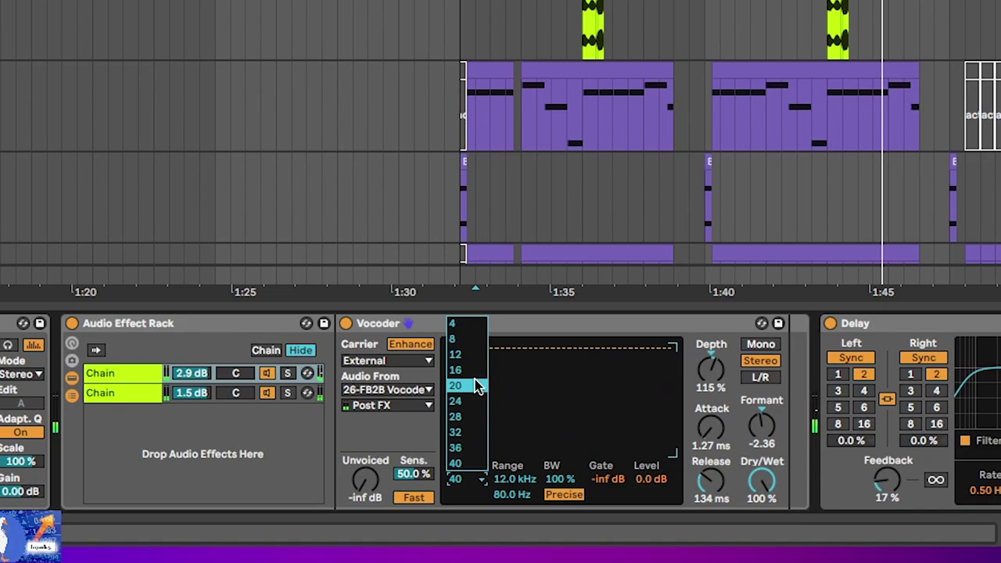
pyautogui.click(477, 387)
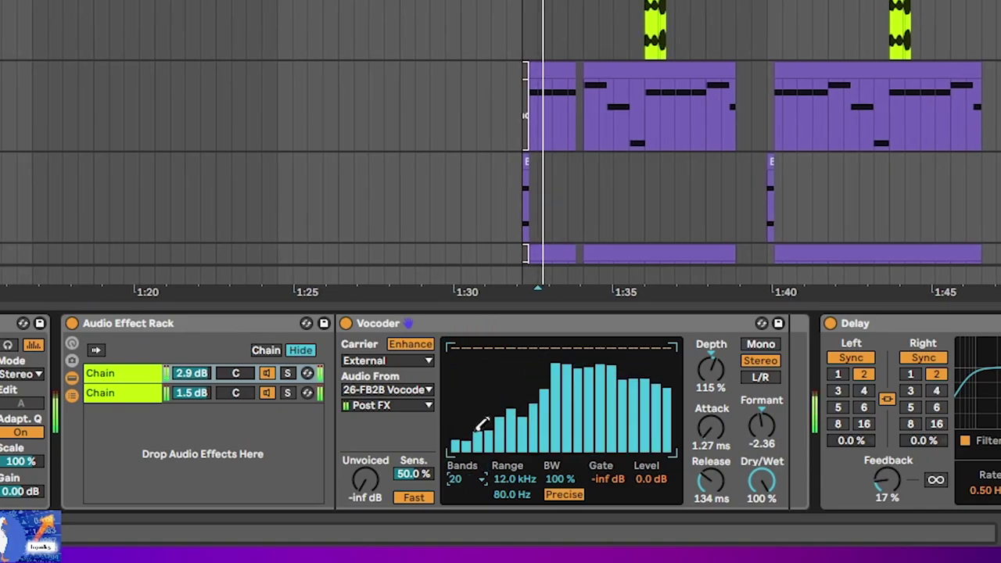
pyautogui.click(470, 478)
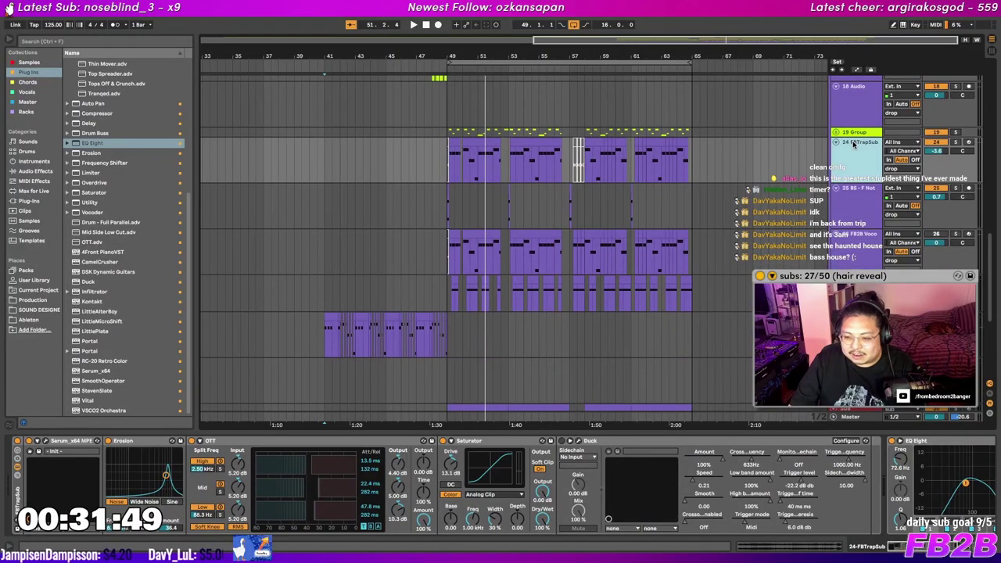
# Unfold the 19 Group track and select the second chain's volume in its Audio Effect Rack
pyautogui.click(838, 133)
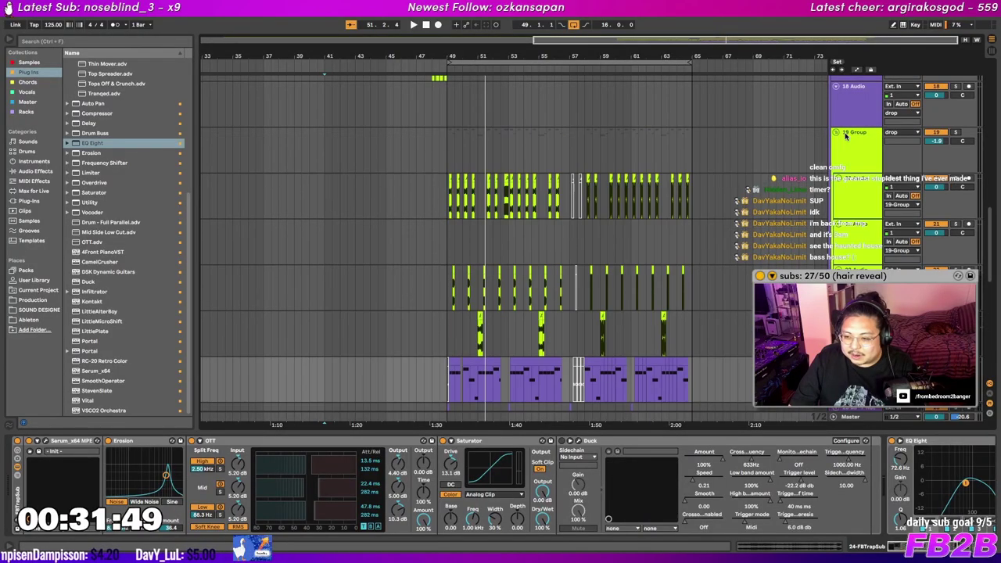
pyautogui.click(837, 152)
pyautogui.click(395, 477)
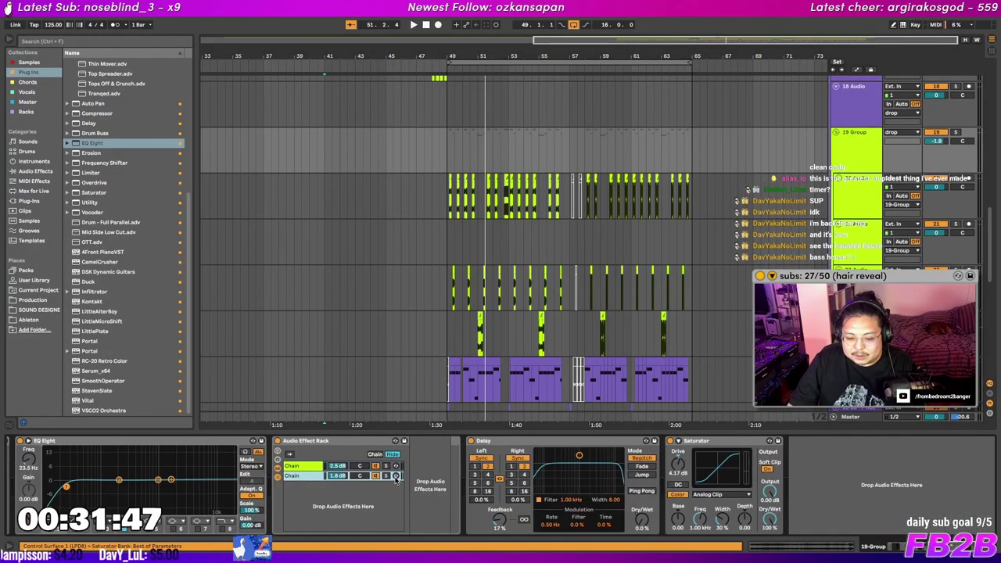
pyautogui.click(330, 477)
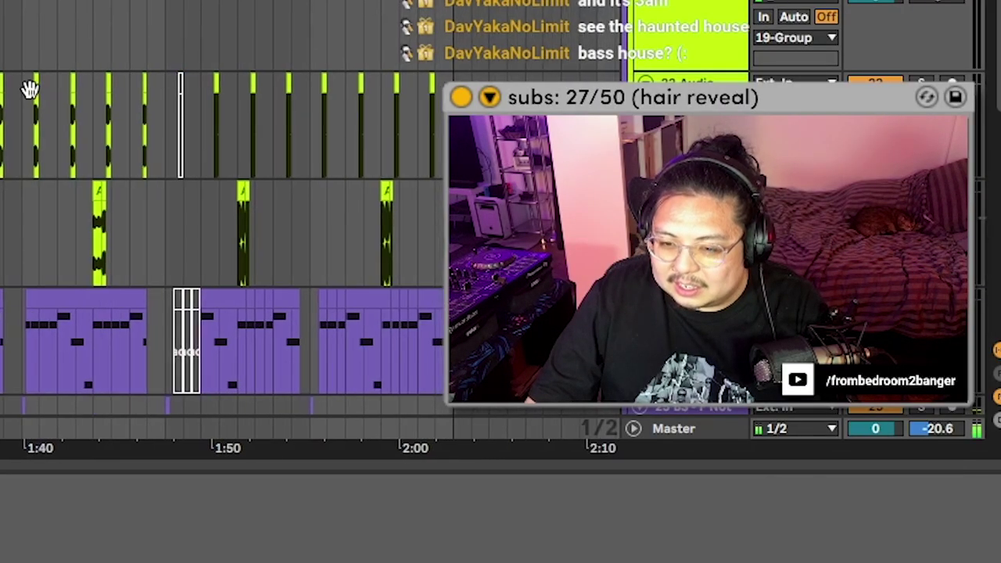
# Replay the drop from bar 48 and examine the vocal chop, bass, drum and melody loop tracks around bar 52
pyautogui.moveTo(29, 90); pyautogui.dragTo(0, 2)
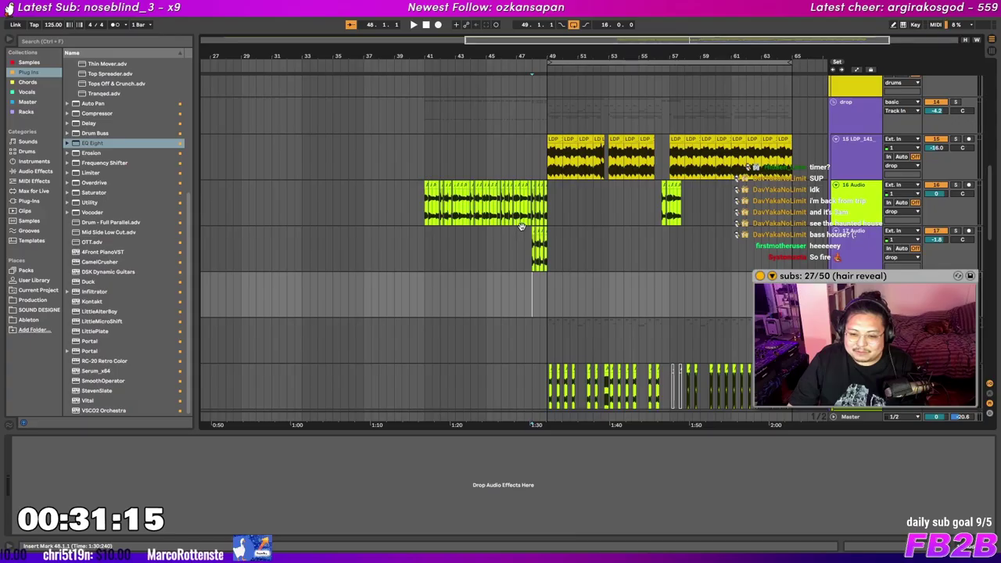
pyautogui.click(532, 173)
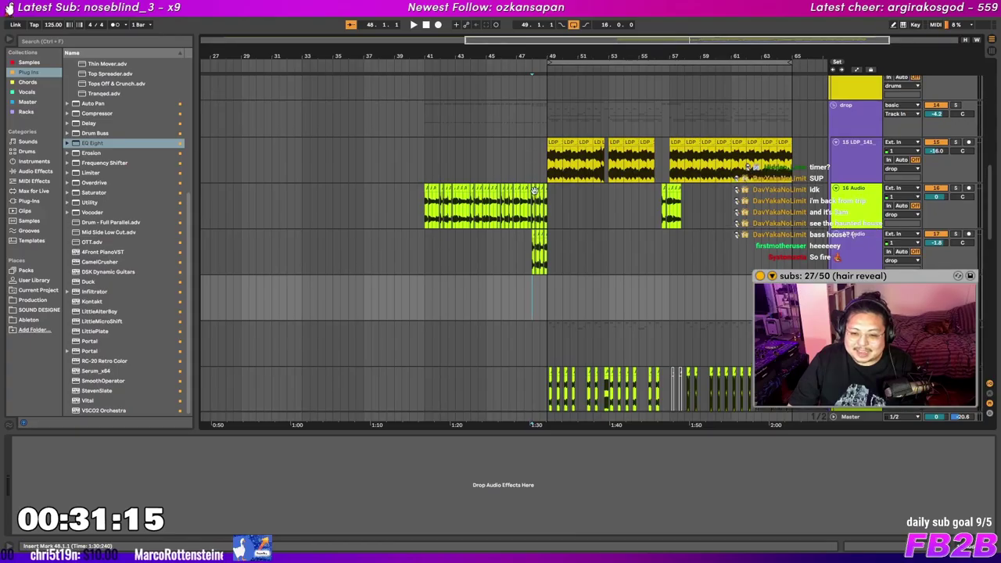
pyautogui.moveTo(532, 172); pyautogui.dragTo(606, 228)
pyautogui.click(514, 215)
pyautogui.press('space')
pyautogui.moveTo(584, 145); pyautogui.dragTo(537, 221)
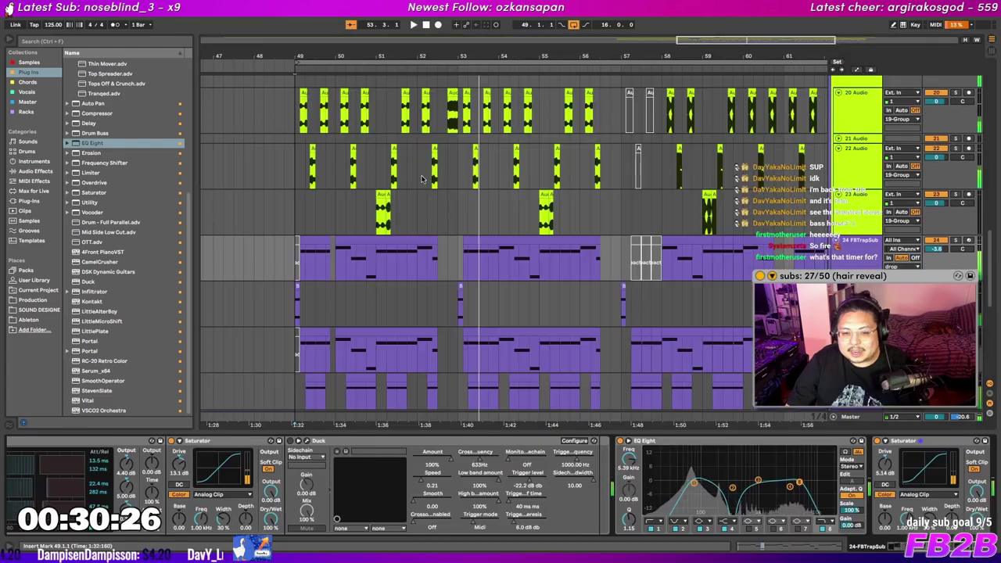
pyautogui.scroll(10, 419, 180)
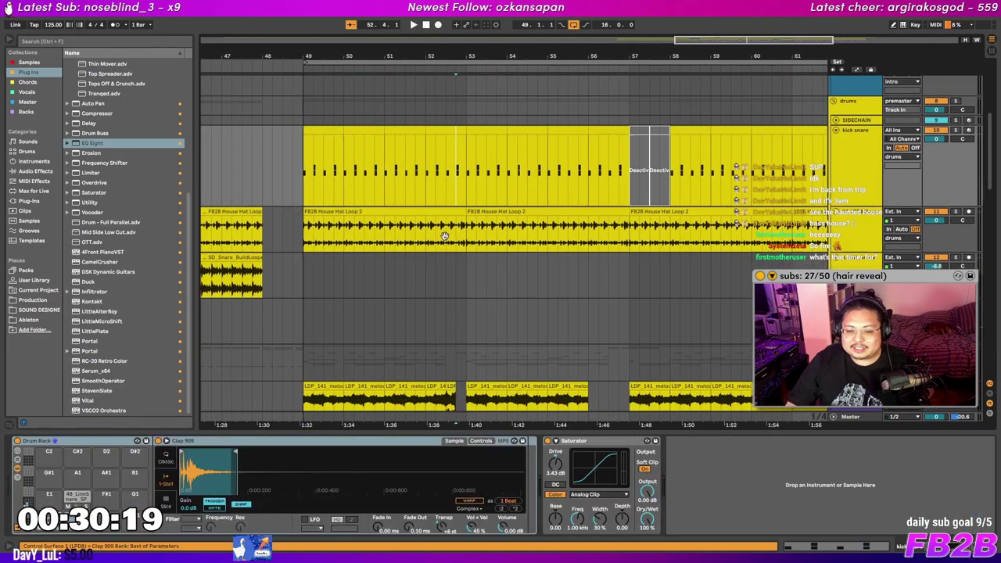
pyautogui.hscroll(-3, 521, 256)
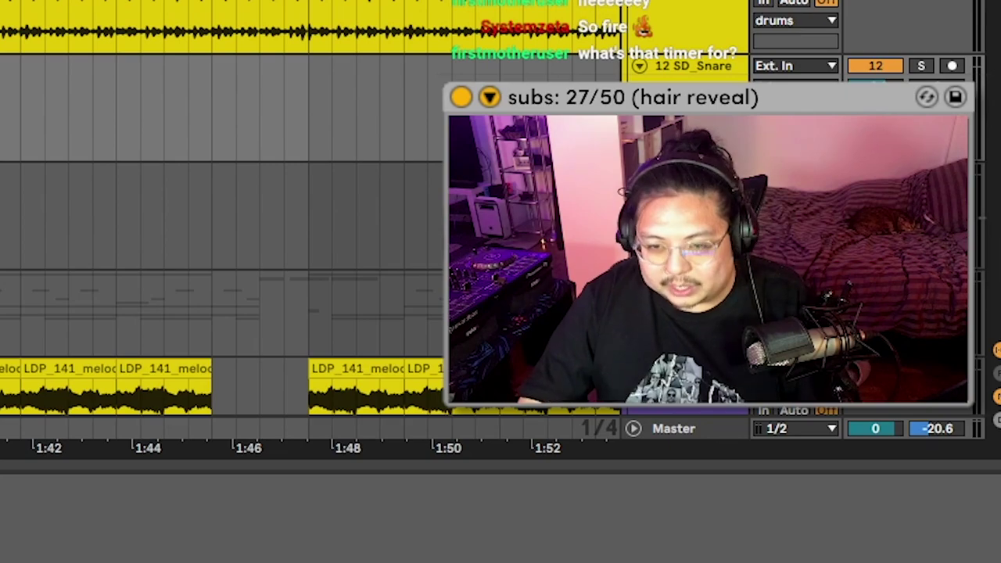
pyautogui.scroll(-3, 222, 250)
pyautogui.hscroll(1, 222, 250)
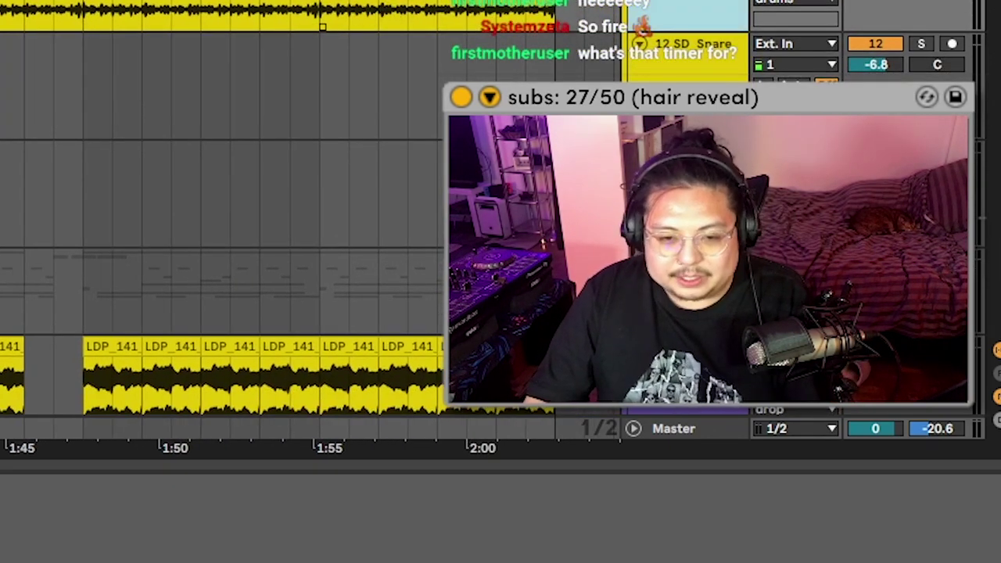
pyautogui.scroll(2, 386, 15)
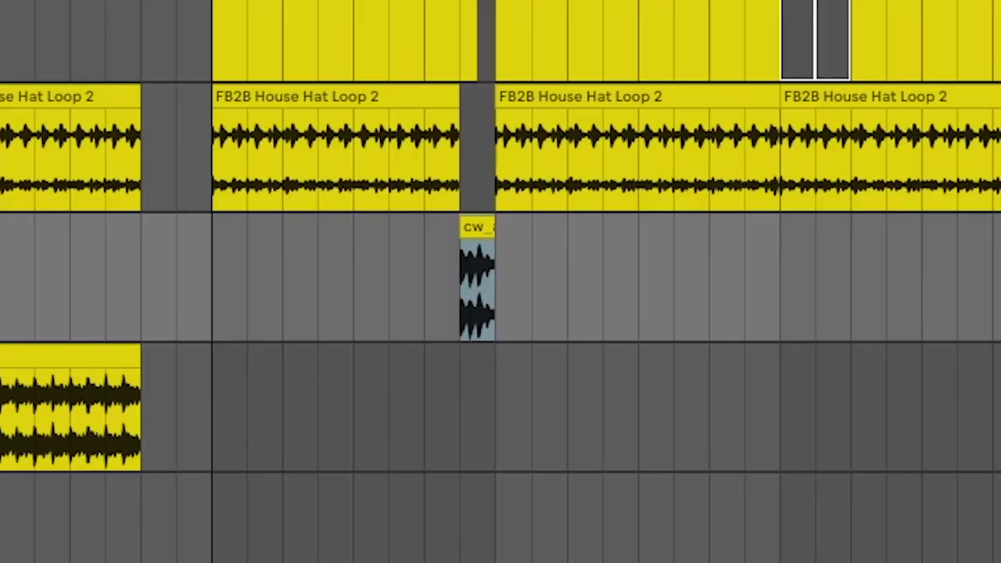
# Play the drop with the cw_amen1 fill and review the vocal chops, bass tracks and synth loop through bar 65
pyautogui.press('space')
pyautogui.moveTo(350, 301)
pyautogui.mouseDown()
pyautogui.moveTo(376, 295)
pyautogui.moveTo(167, 212)
pyautogui.moveTo(141, 290)
pyautogui.mouseUp()
pyautogui.click(199, 264)
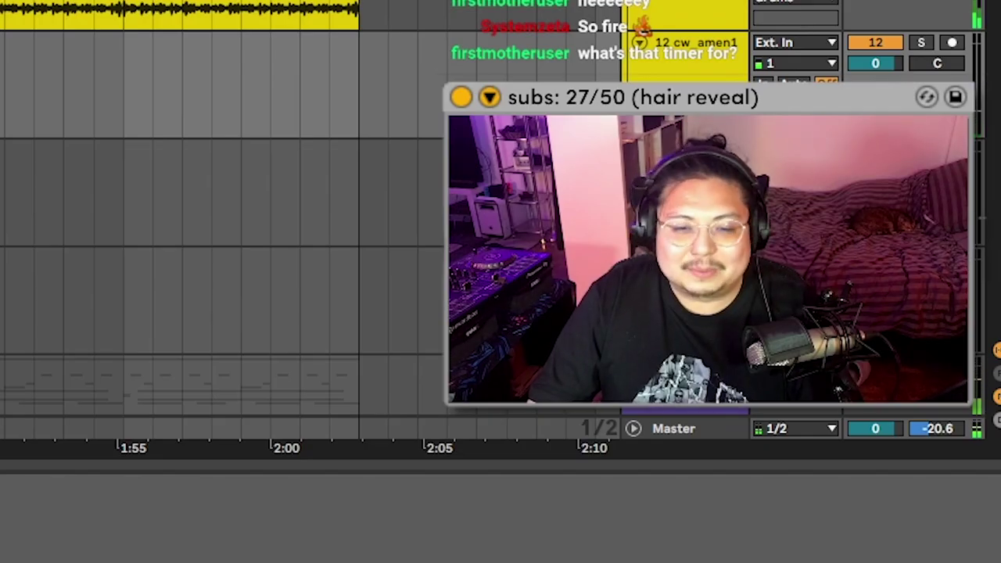
pyautogui.hscroll(-5, 219, 235)
pyautogui.hscroll(3, 219, 234)
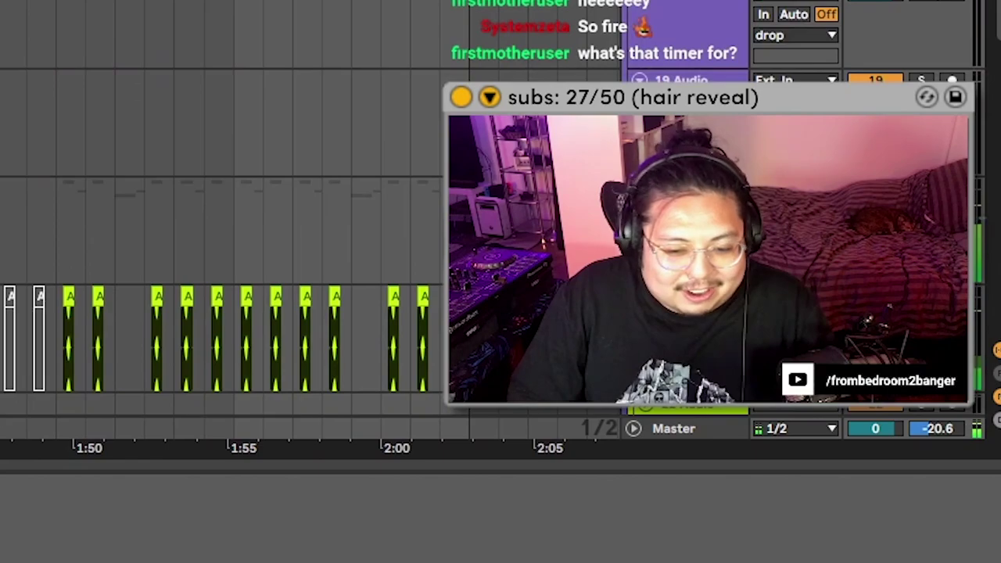
pyautogui.scroll(-6, 219, 234)
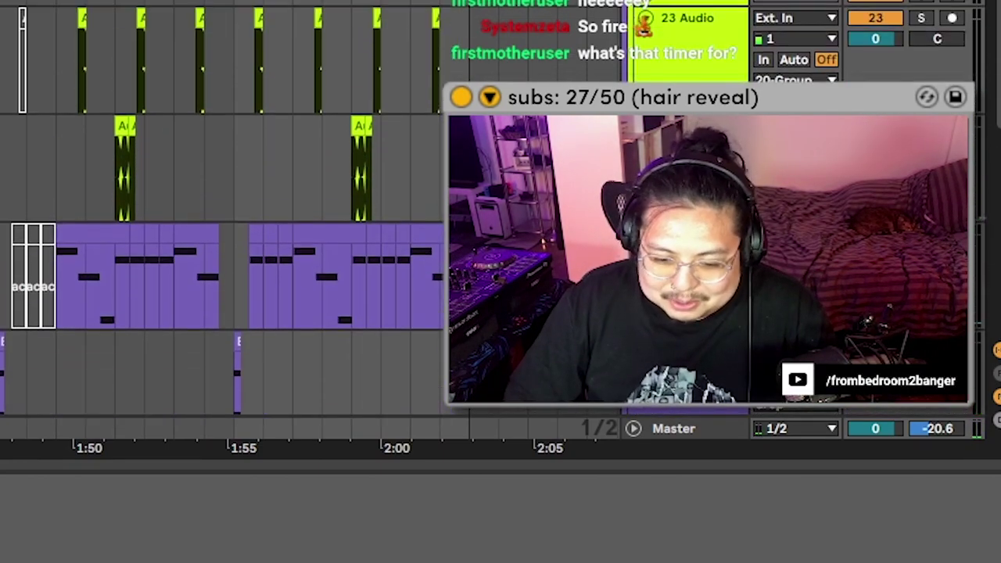
pyautogui.scroll(-3, 219, 235)
pyautogui.click(113, 318)
pyautogui.scroll(-3, 219, 234)
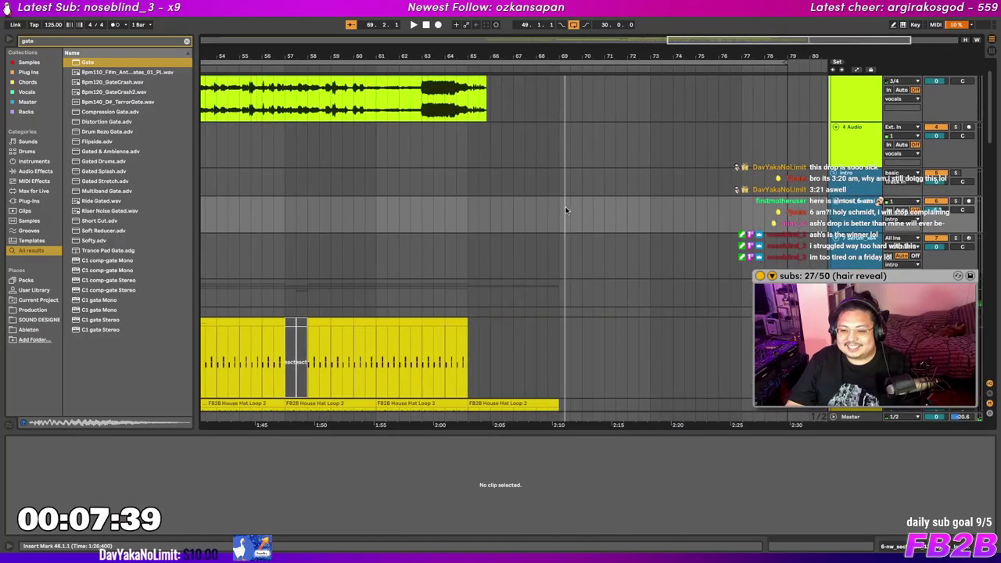
pyautogui.scroll(-3, 497, 228)
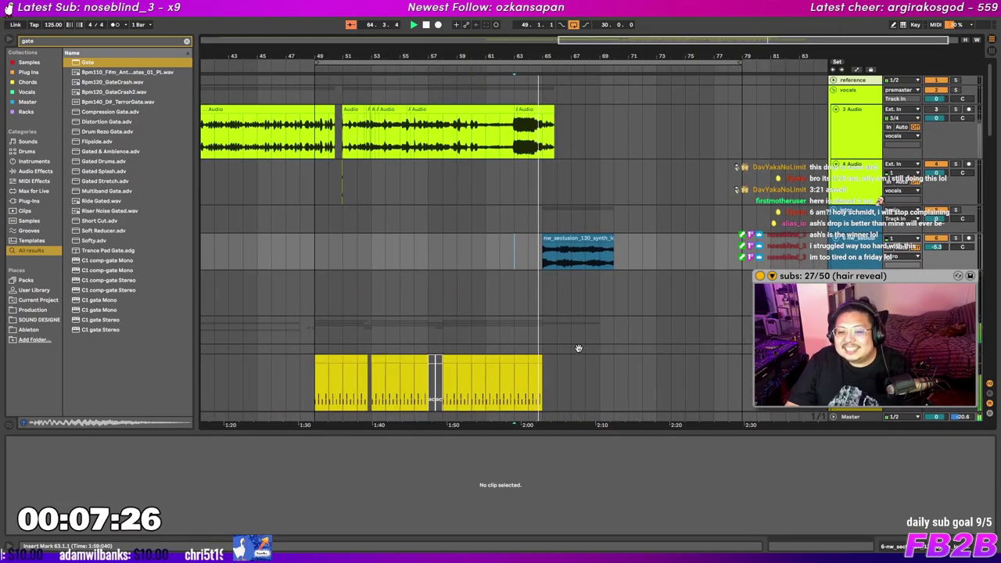
pyautogui.click(610, 220)
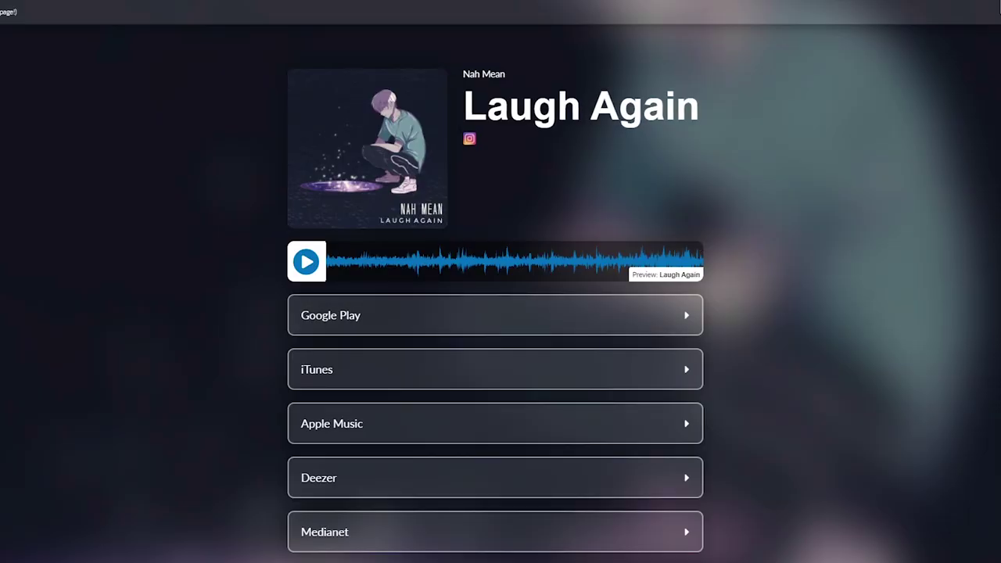
# Switch to the browser, look over the Laugh Again HyperFollow page's store links, and open the page for editing
pyautogui.scroll(-3, 404, 170)
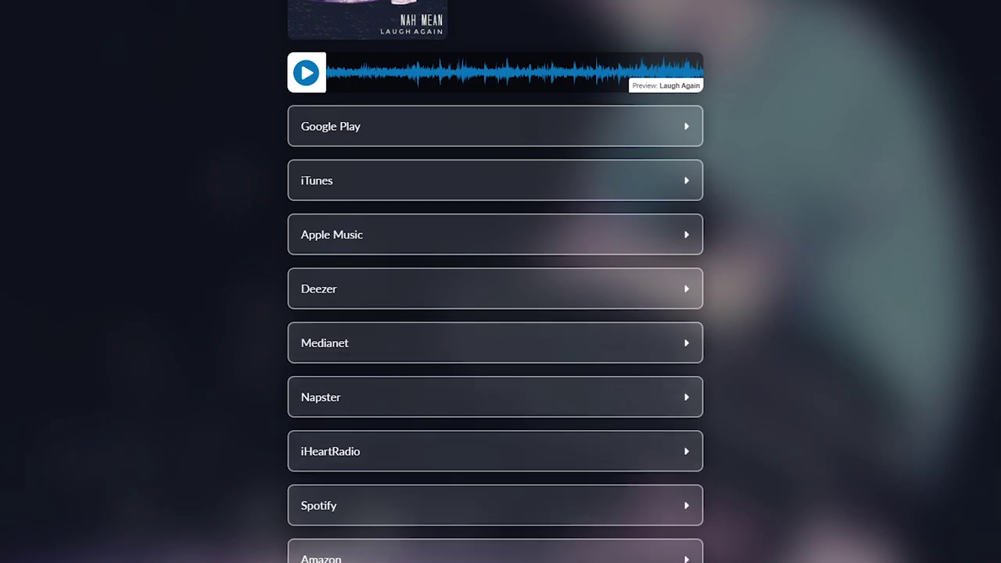
pyautogui.scroll(3, 531, 511)
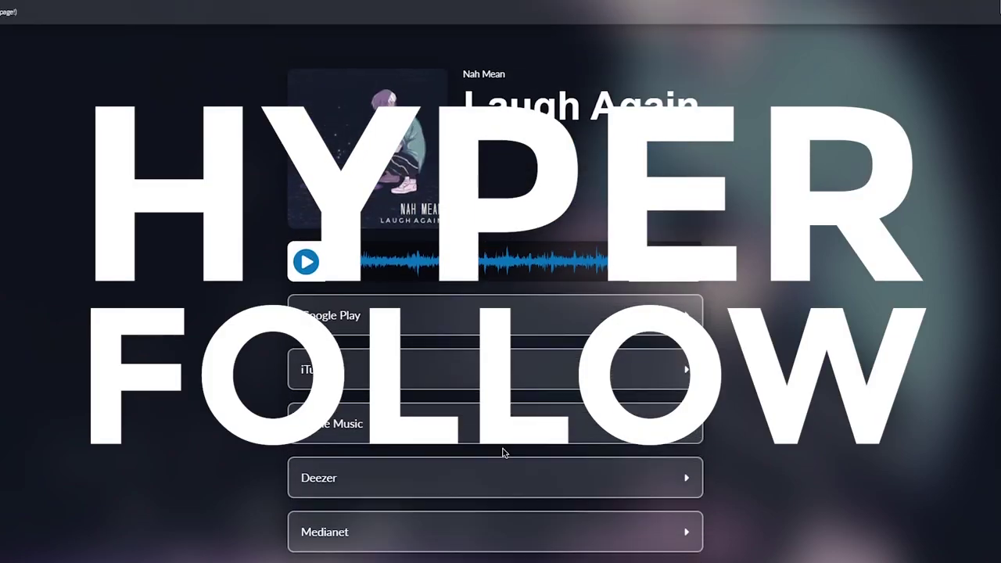
pyautogui.scroll(-1, 238, 146)
pyautogui.scroll(1, 238, 147)
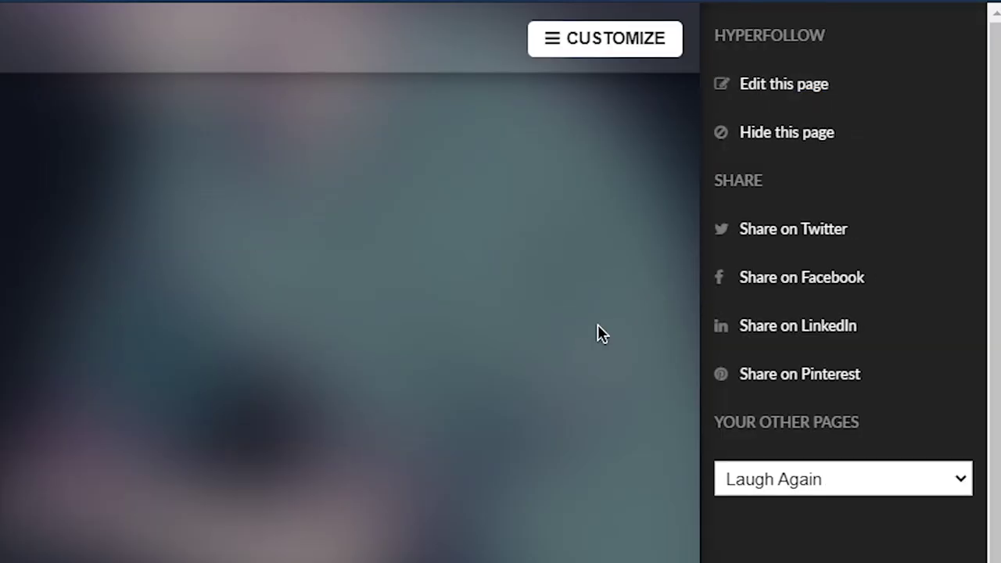
pyautogui.click(817, 88)
pyautogui.scroll(-3, 282, 136)
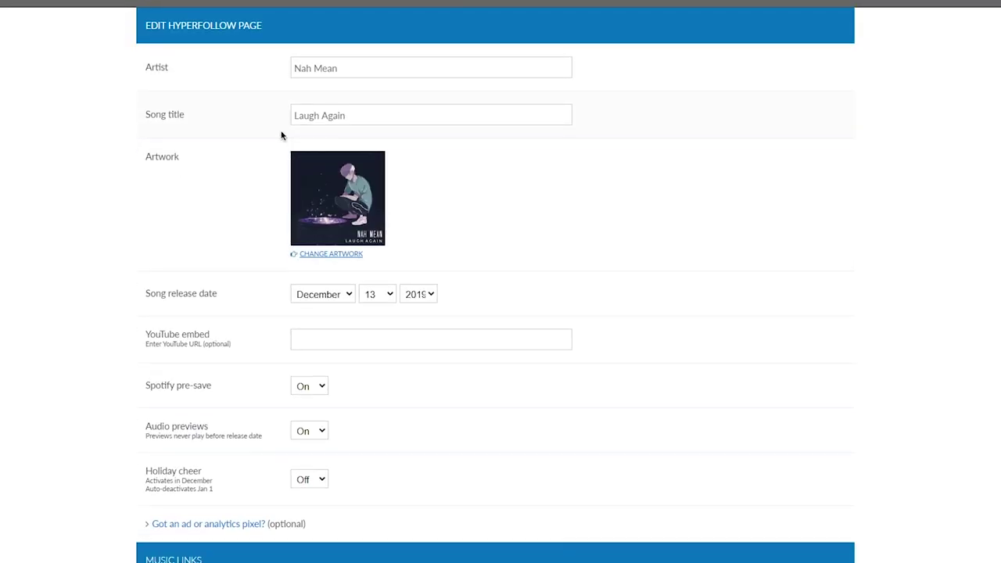
# Change the song's release year to 2022 and select On for Spotify pre-save
pyautogui.click(328, 190)
pyautogui.click(403, 188)
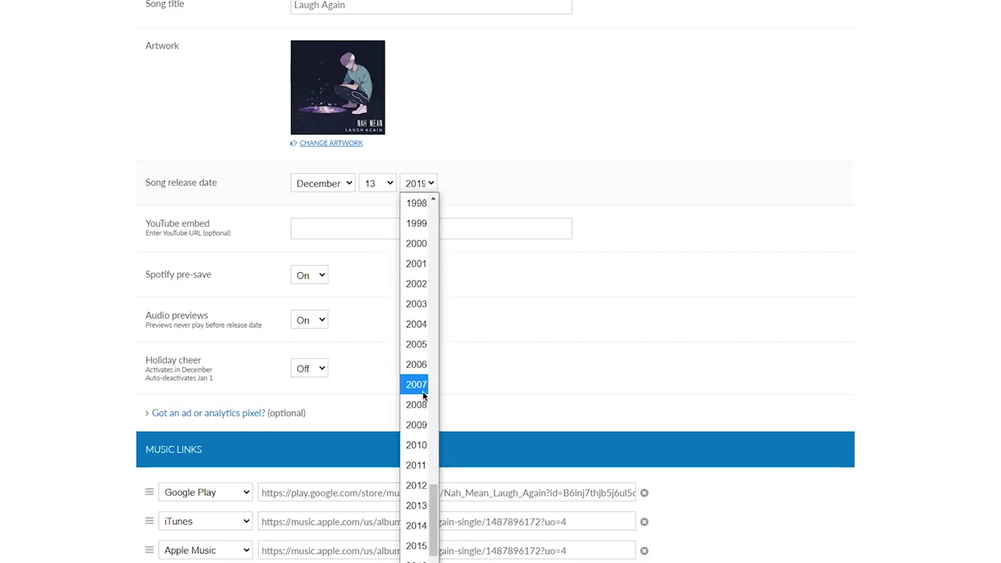
pyautogui.click(416, 526)
pyautogui.click(320, 181)
pyautogui.click(236, 179)
pyautogui.scroll(-2, 312, 132)
pyautogui.scroll(2, 312, 138)
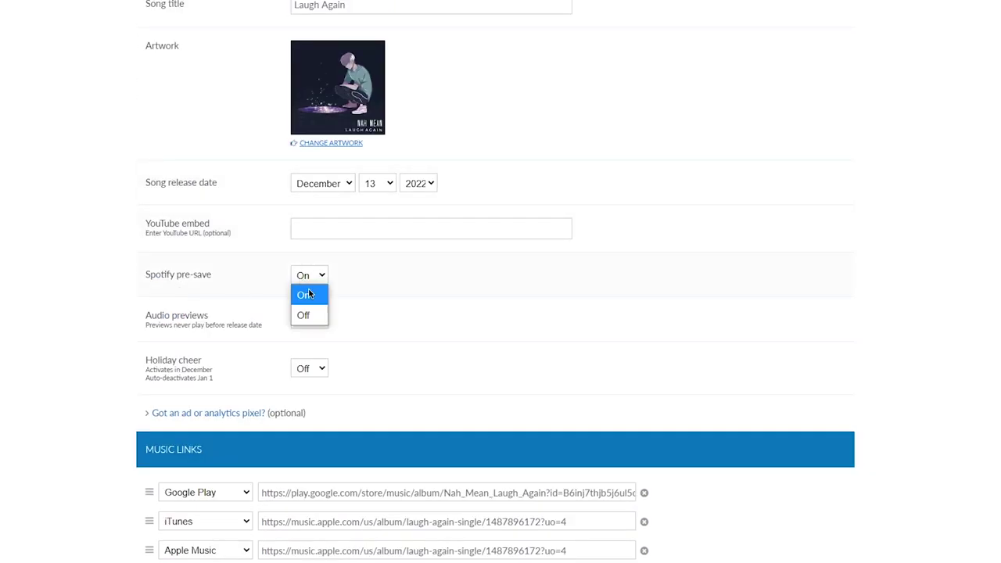
pyautogui.click(303, 295)
# Examine the music links and social media links of the HyperFollow page
pyautogui.scroll(-3, 196, 253)
pyautogui.scroll(-5, 480, 193)
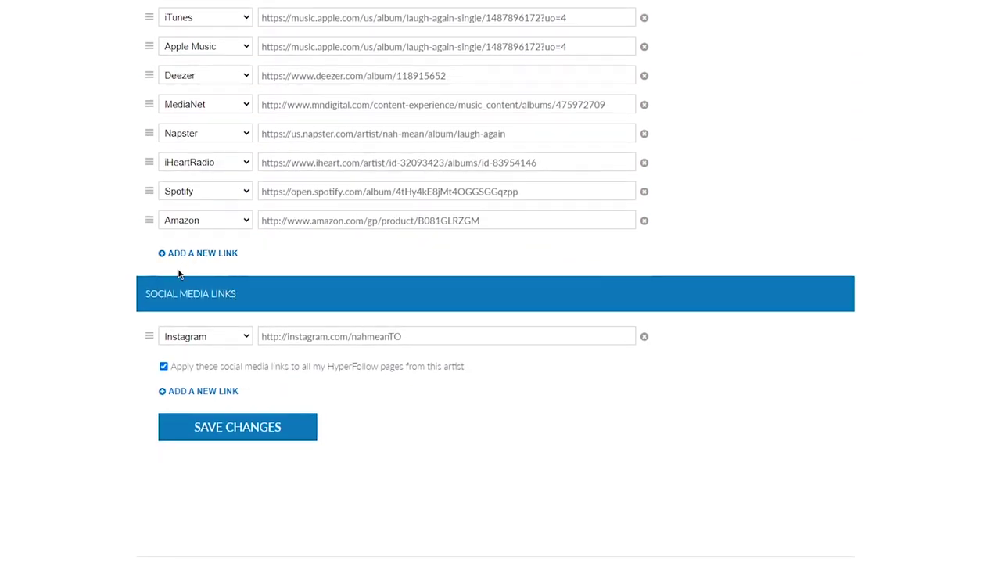
pyautogui.scroll(-1, 178, 274)
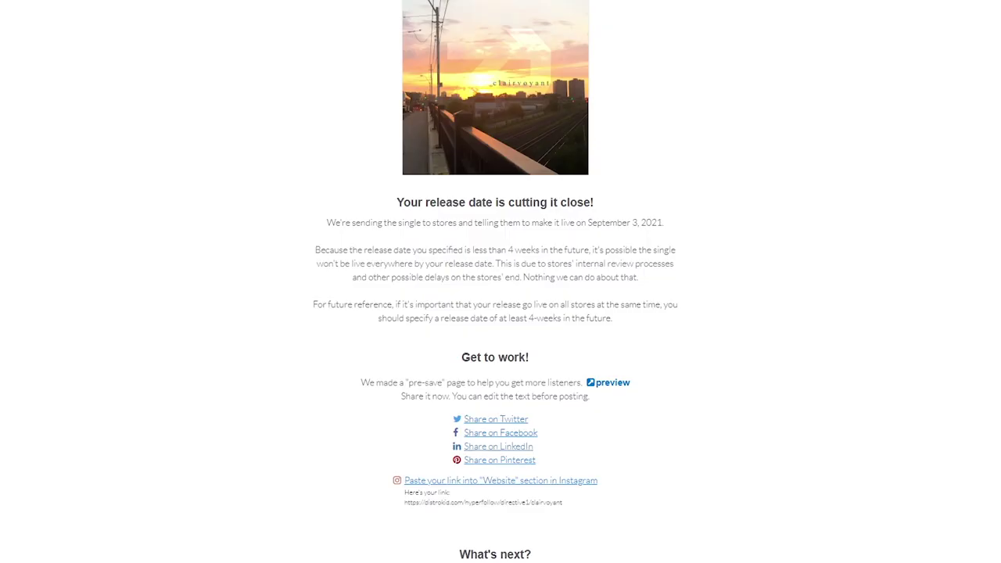
# Review the single's release notice and pre-save sharing options, and the sign-up form on the DistroKid homepage
pyautogui.scroll(-3, 320, 201)
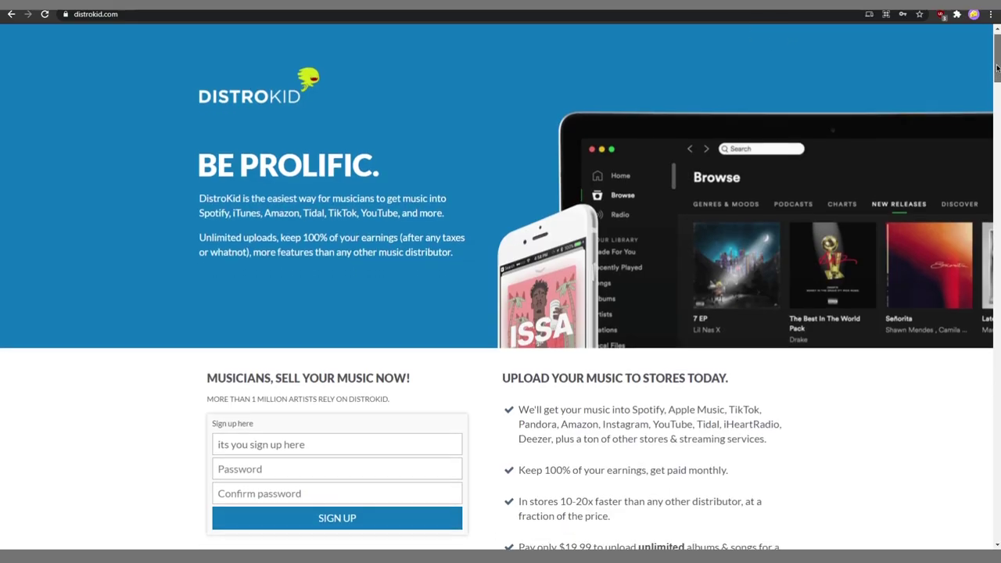
pyautogui.scroll(-3, 997, 69)
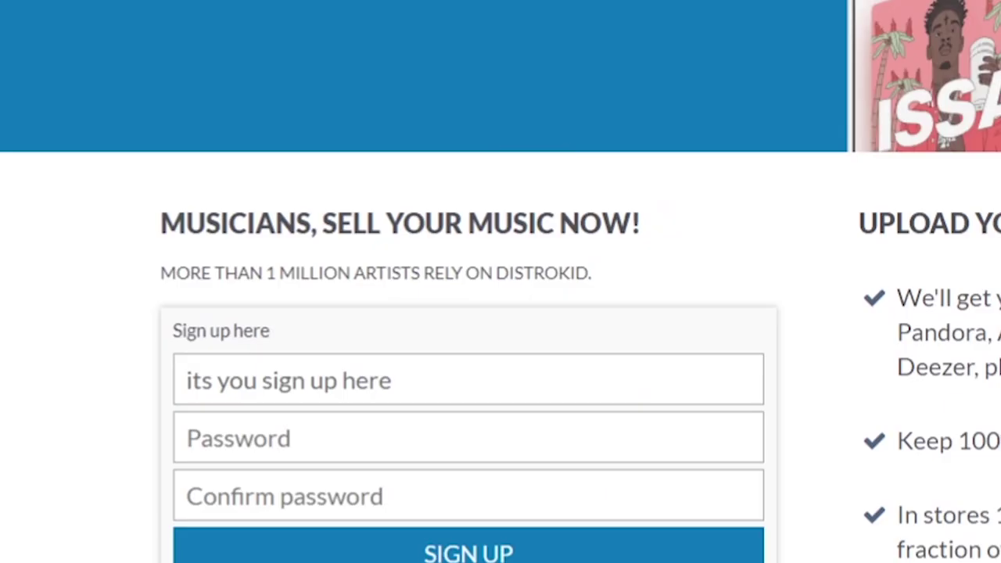
pyautogui.scroll(-2, 501, 282)
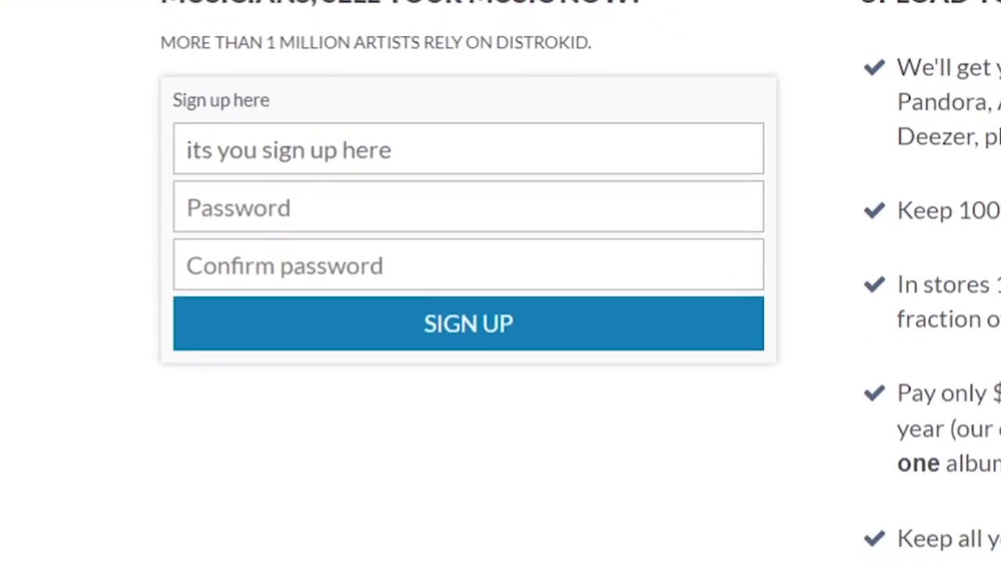
pyautogui.scroll(1, 501, 282)
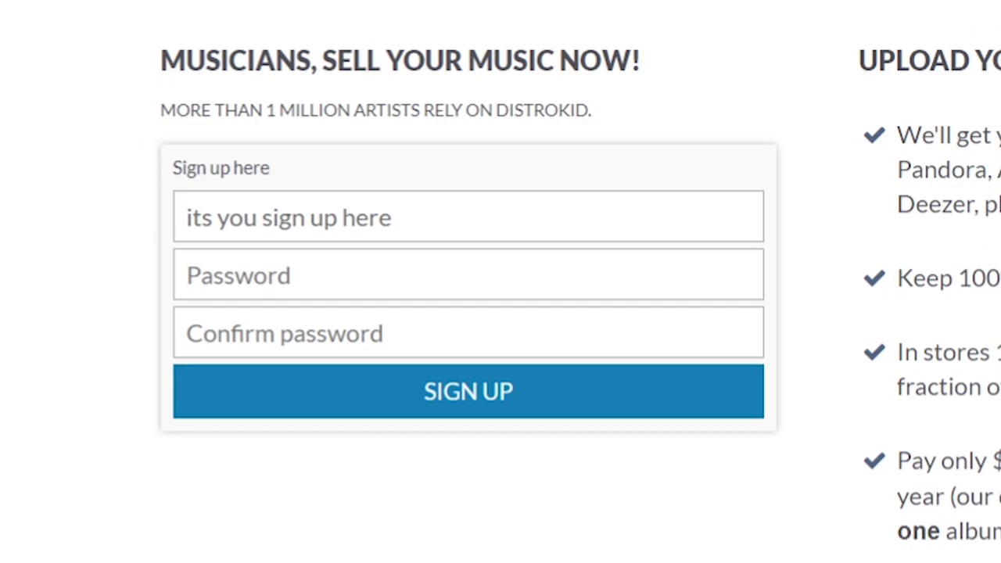